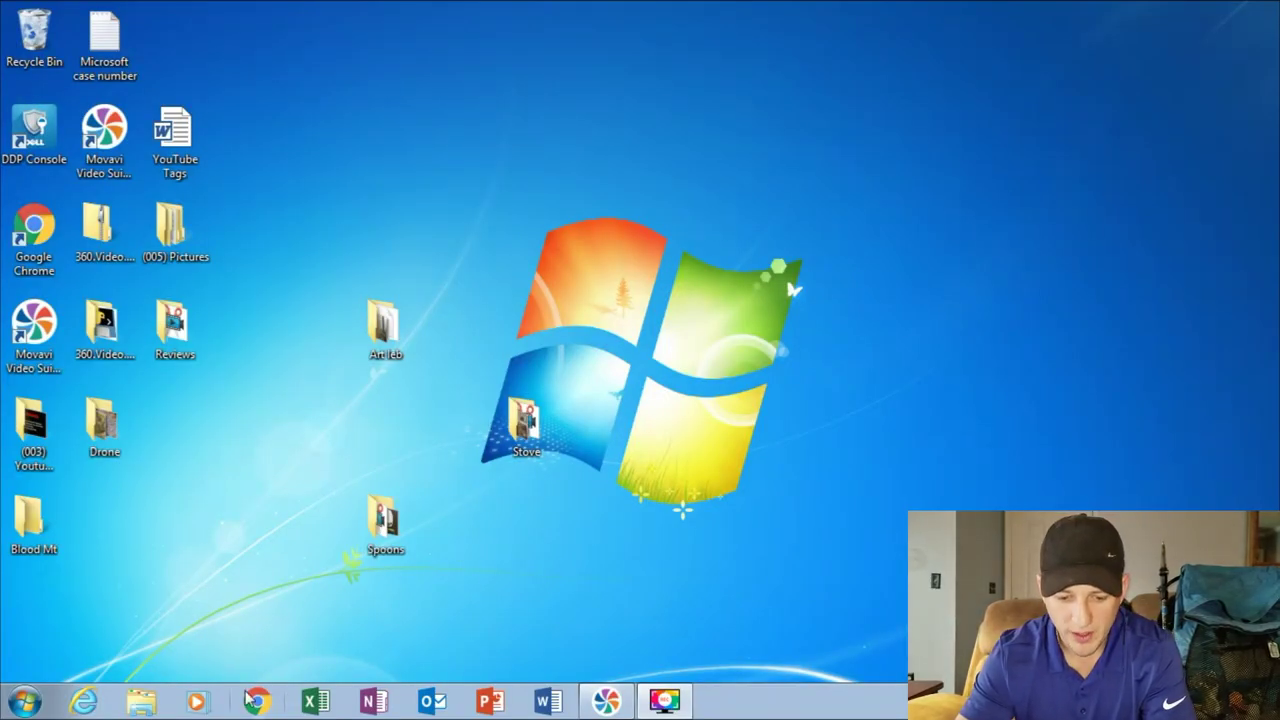
- Go to lighterpack.com in the browser and sign in to the existing account
click(257, 703)
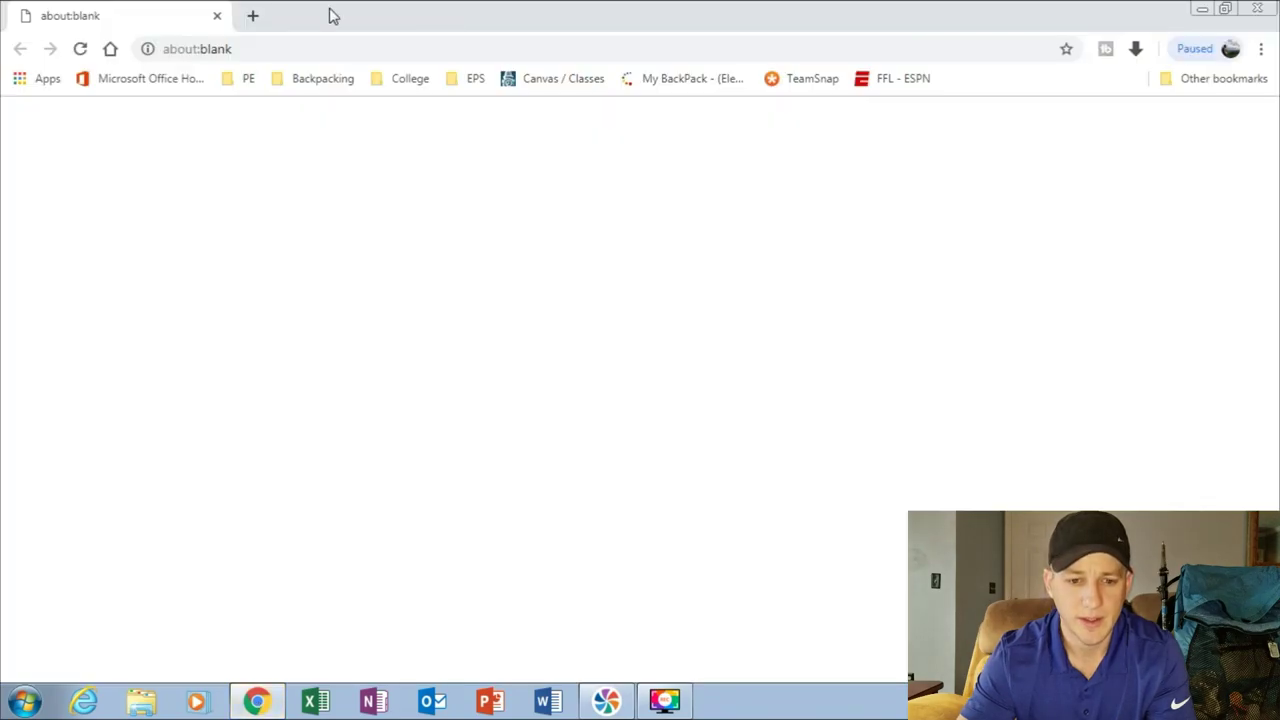
click(266, 52)
text(lighterpack.com)
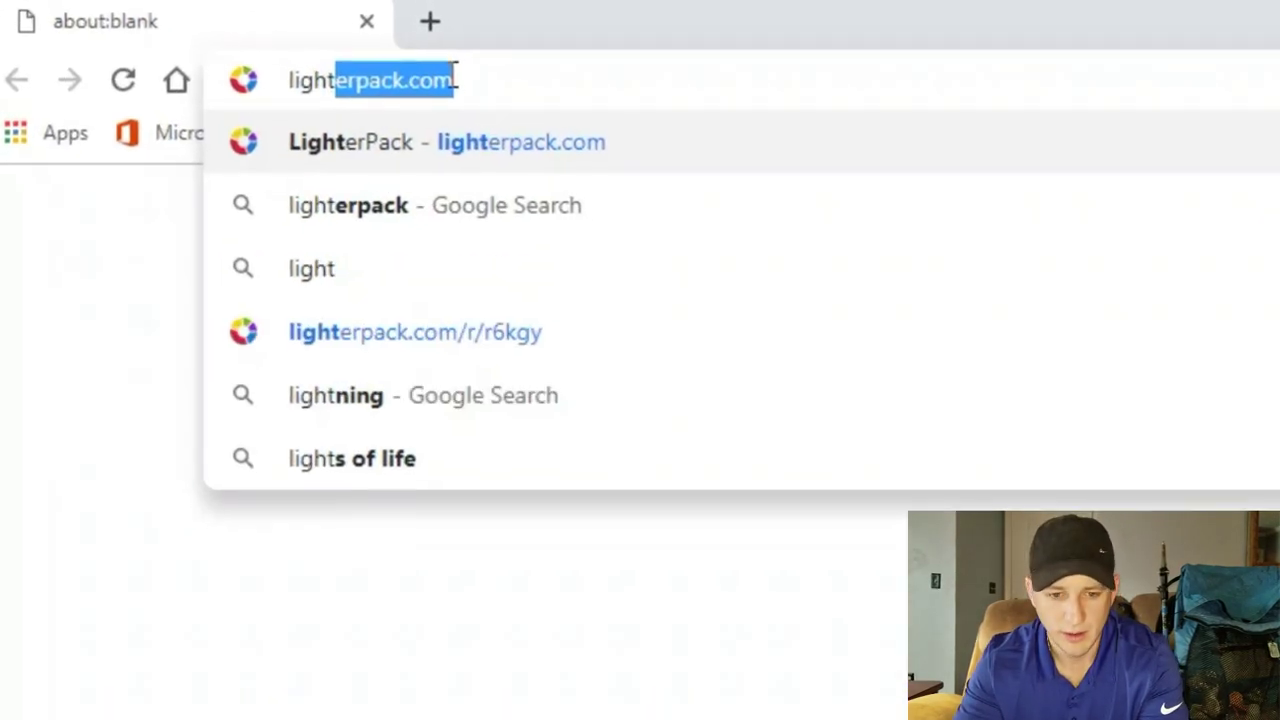
key(Return)
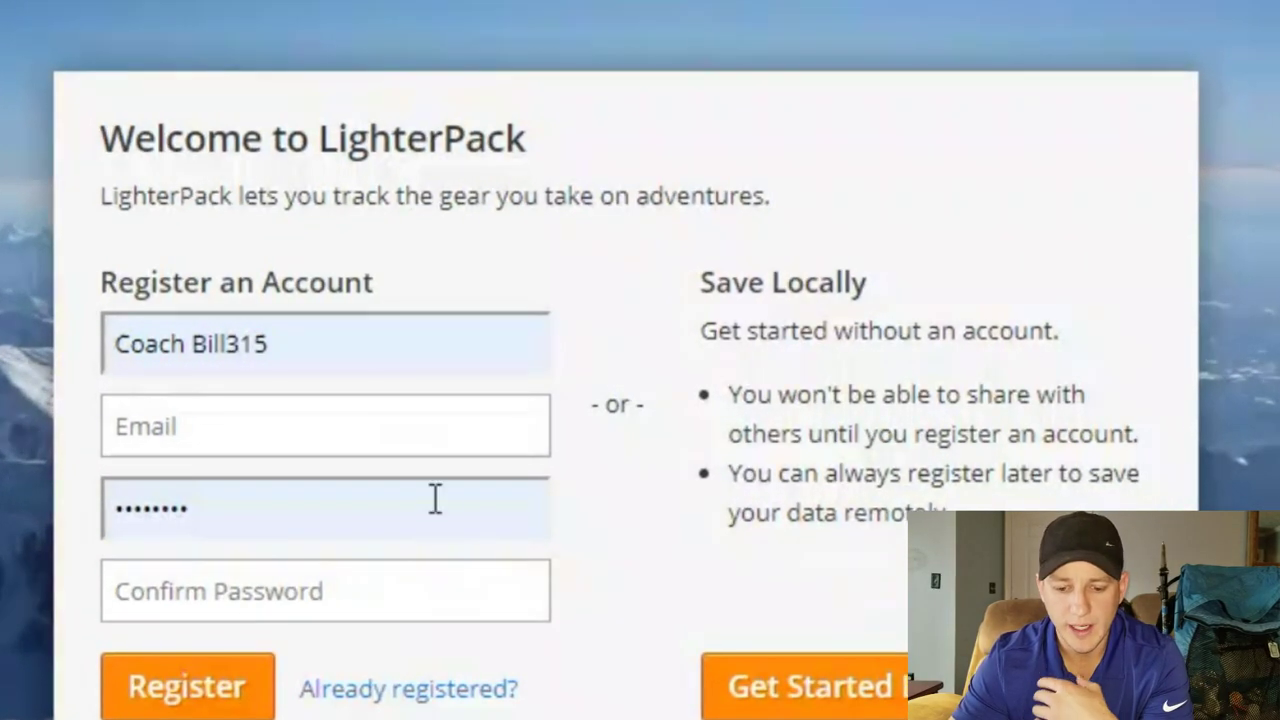
click(418, 692)
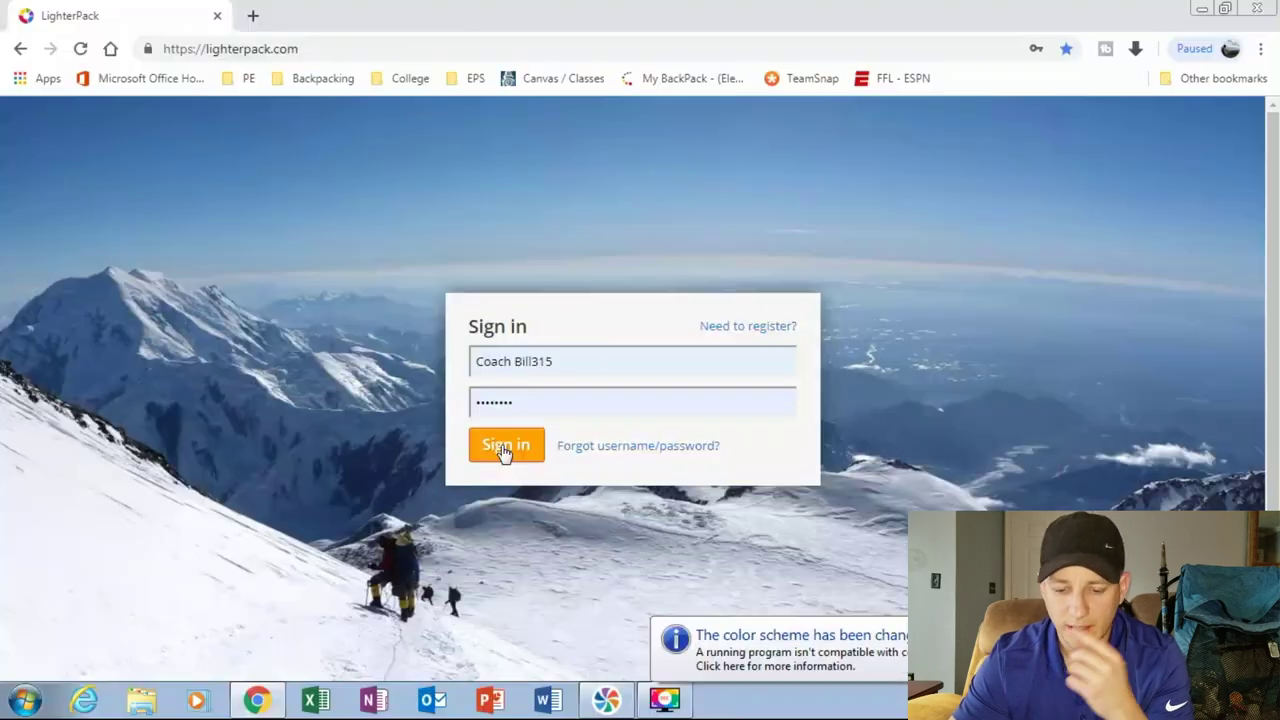
click(367, 535)
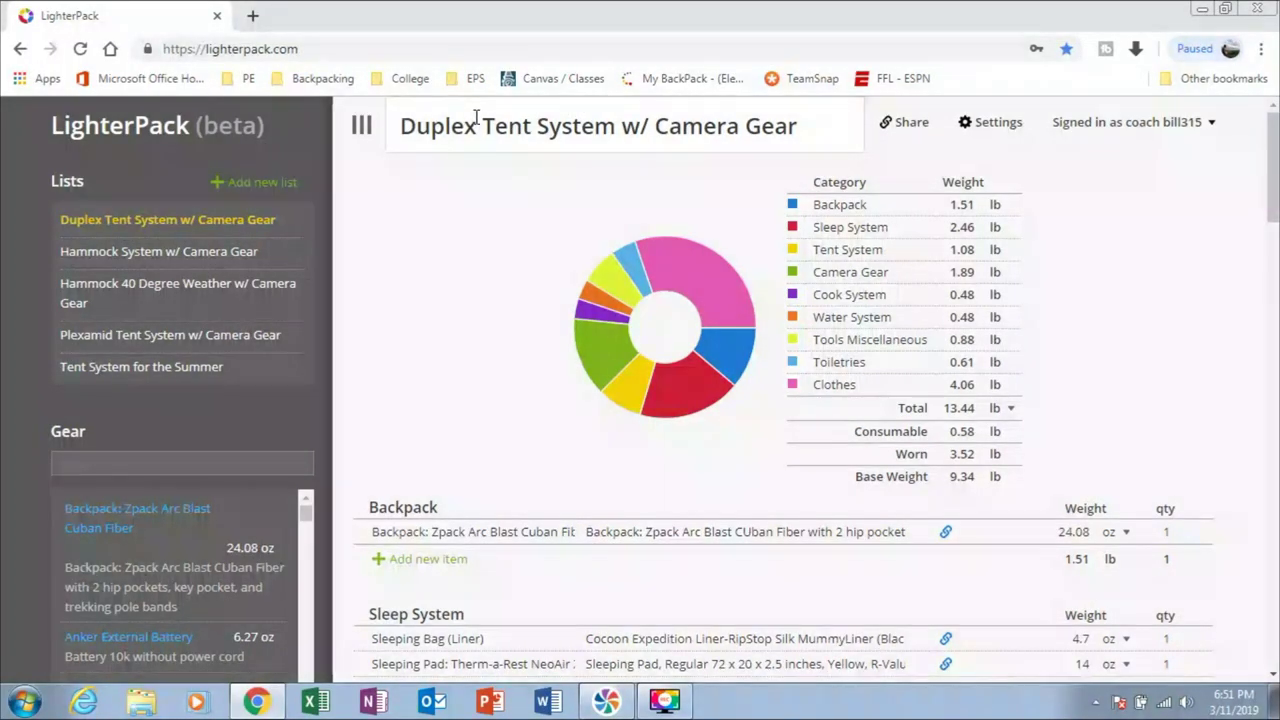
click(905, 122)
click(1077, 345)
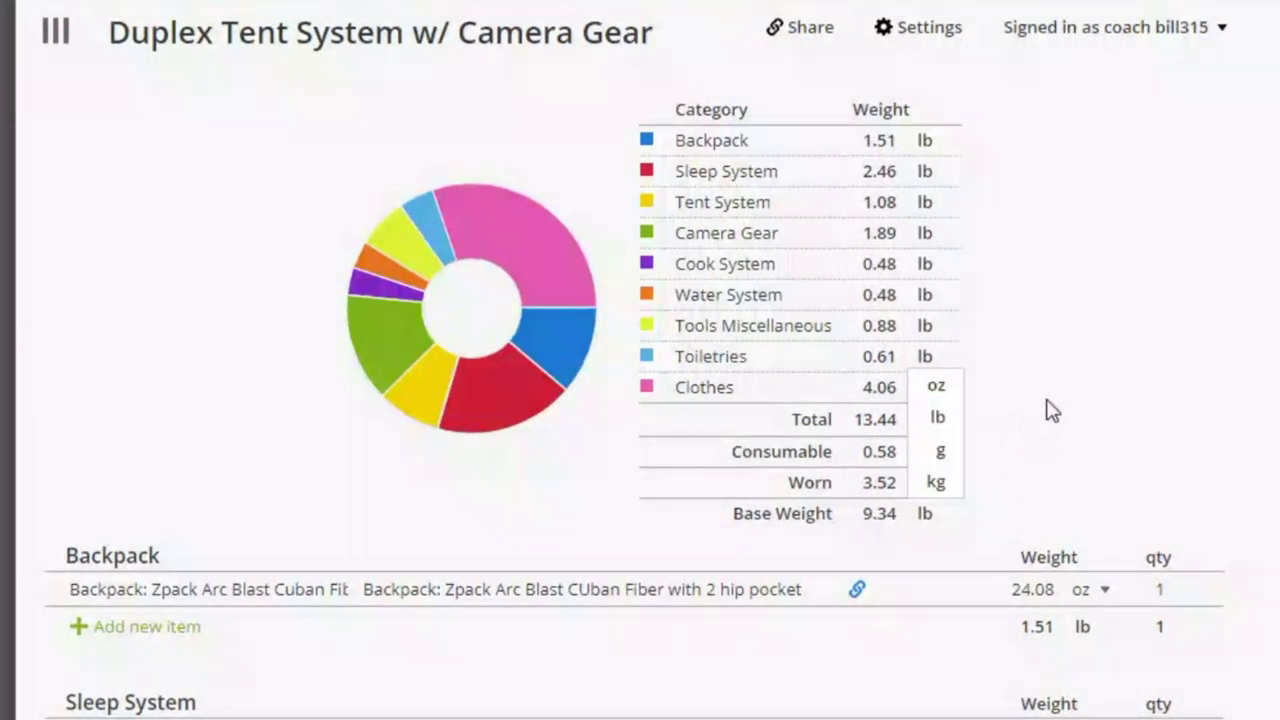
click(945, 452)
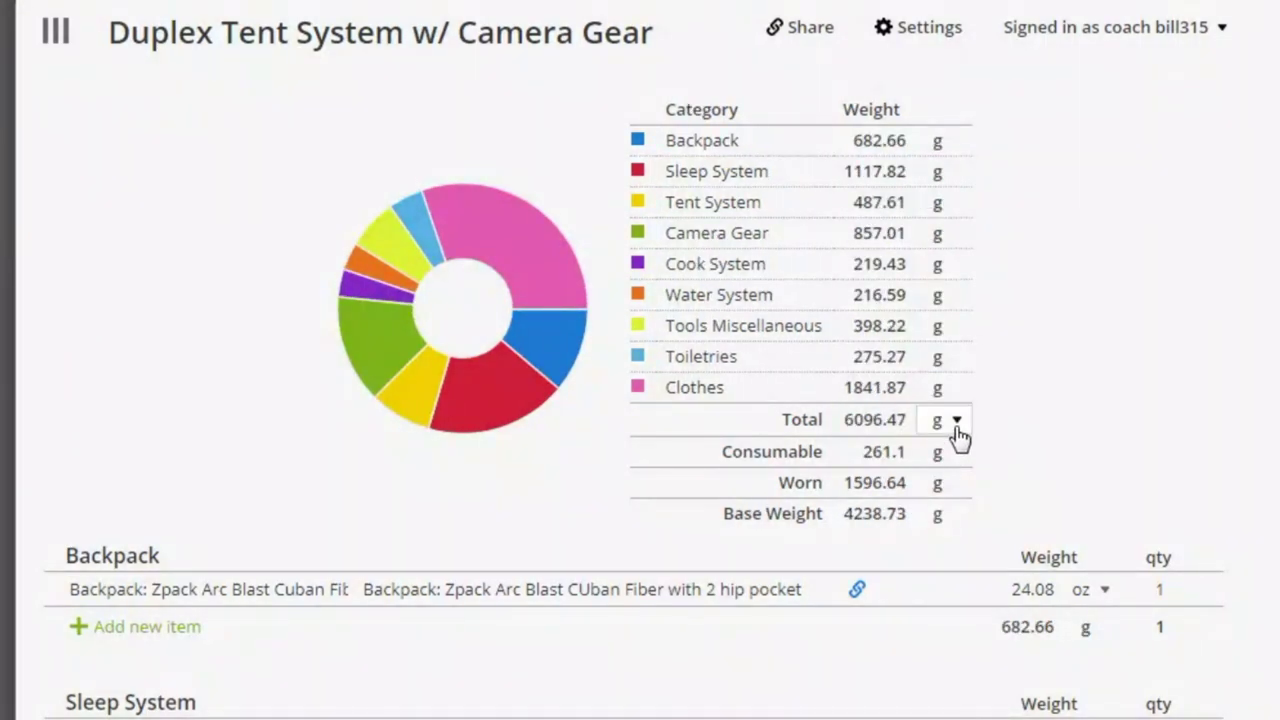
click(958, 425)
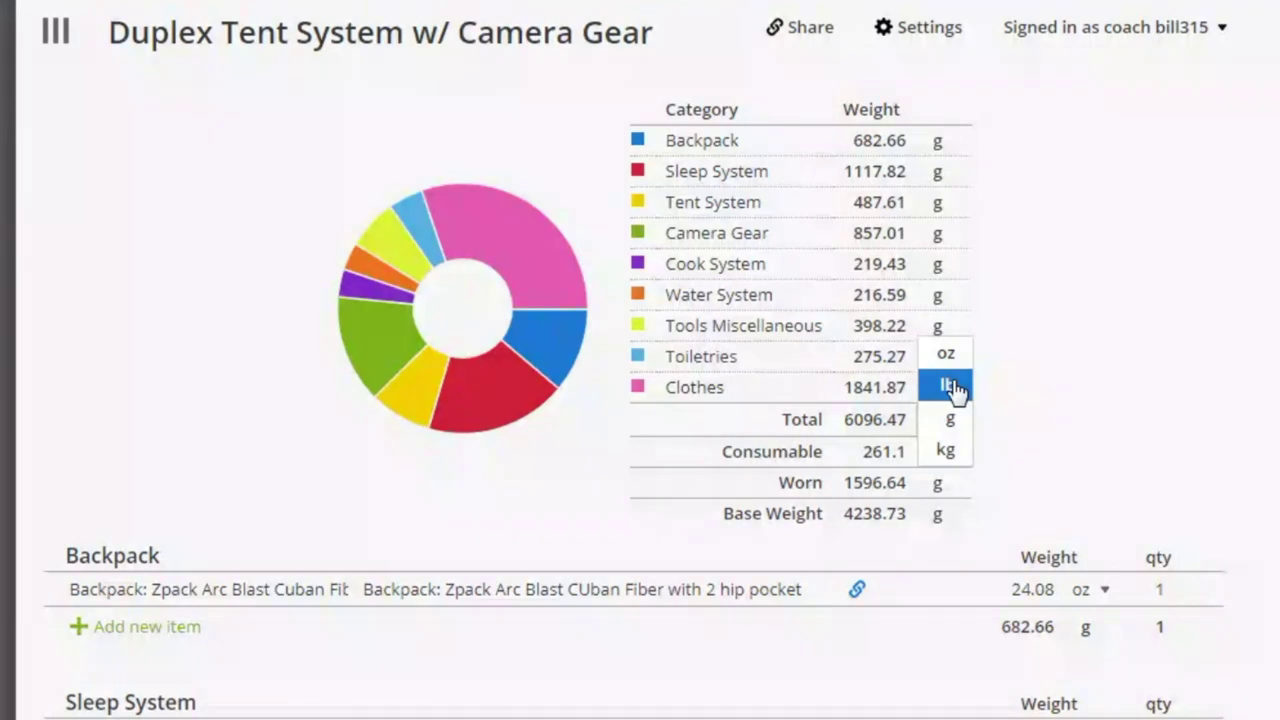
click(950, 387)
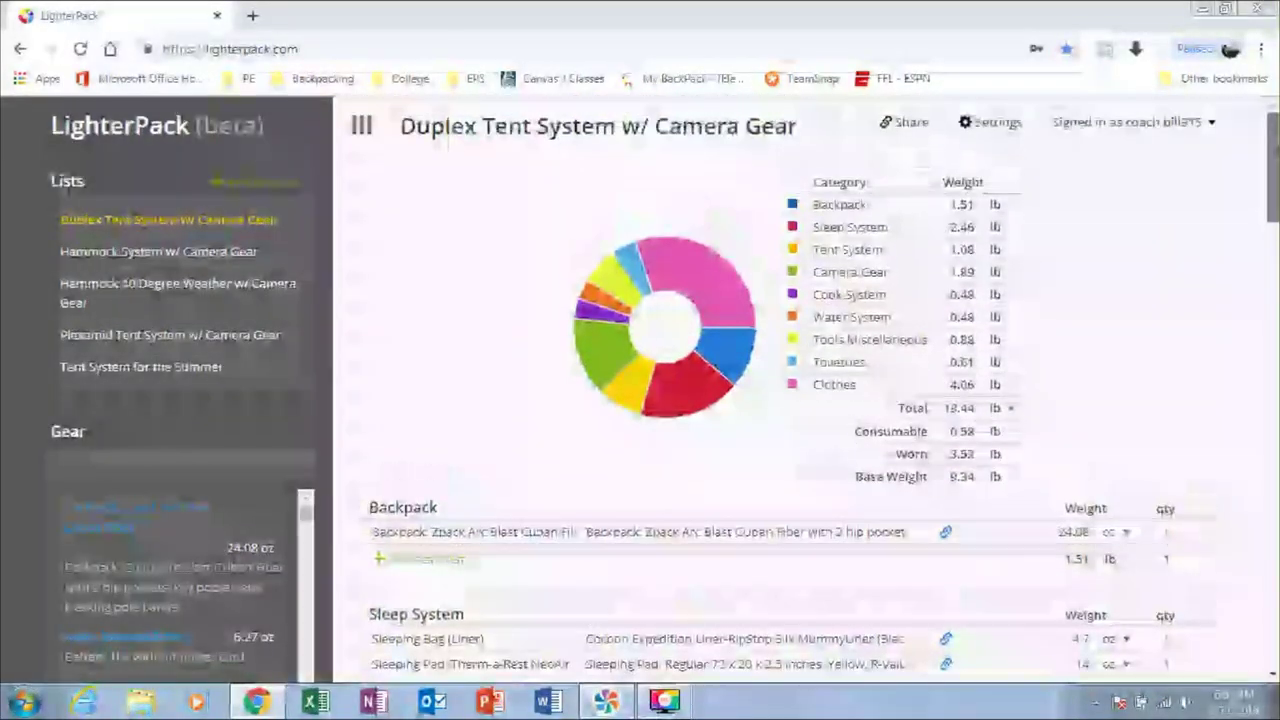
- Load the list's public share link in a new tab, keeping the total's weight unit in pounds
click(906, 124)
key(ctrl+c)
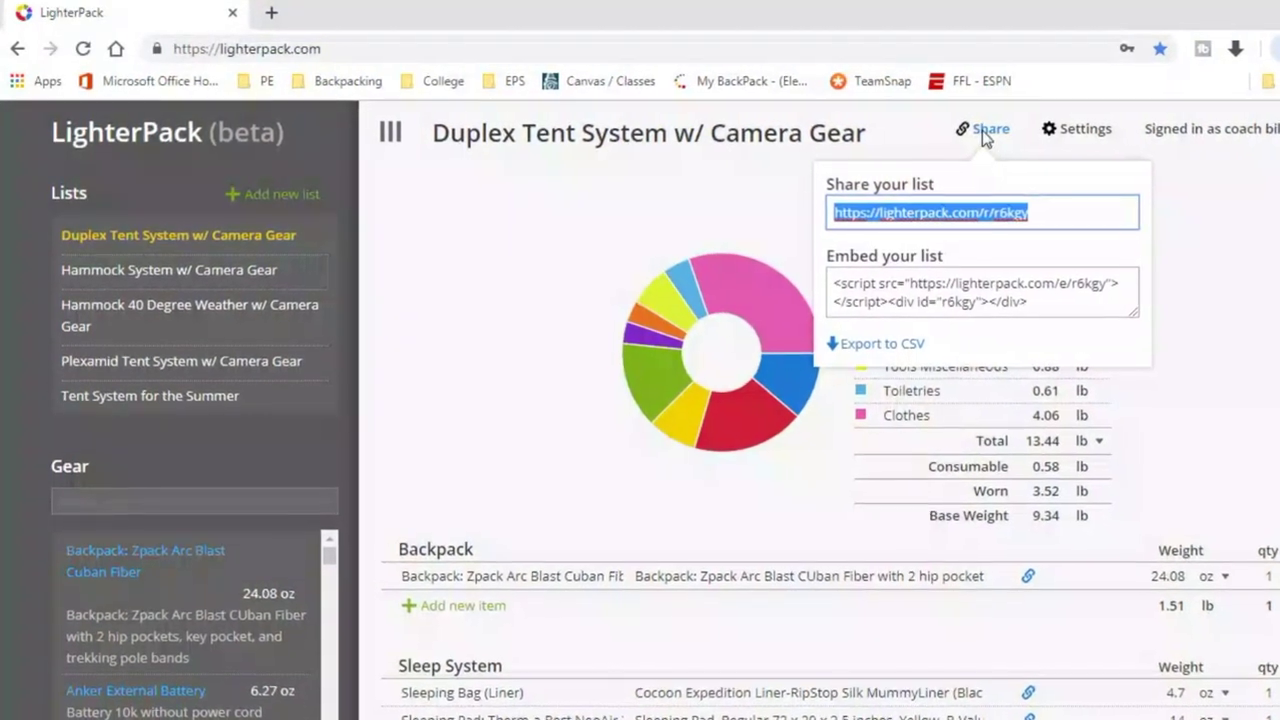
click(275, 12)
key(ctrl+v)
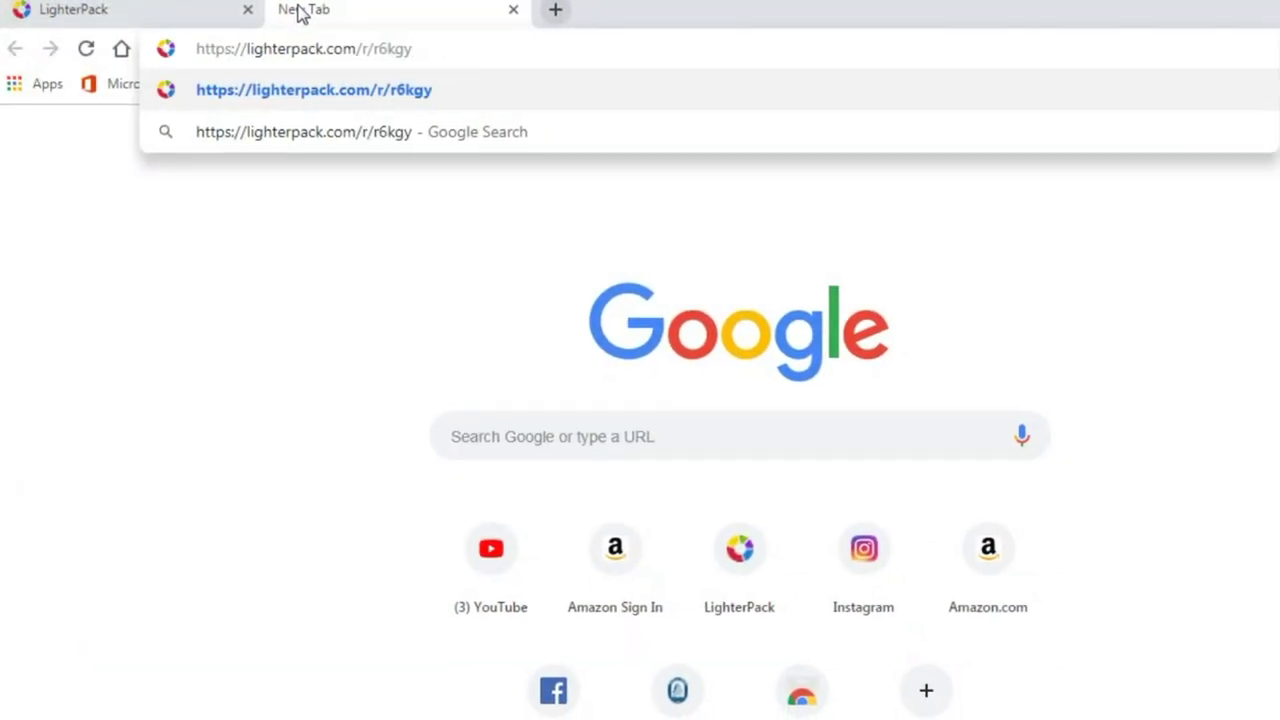
key(Return)
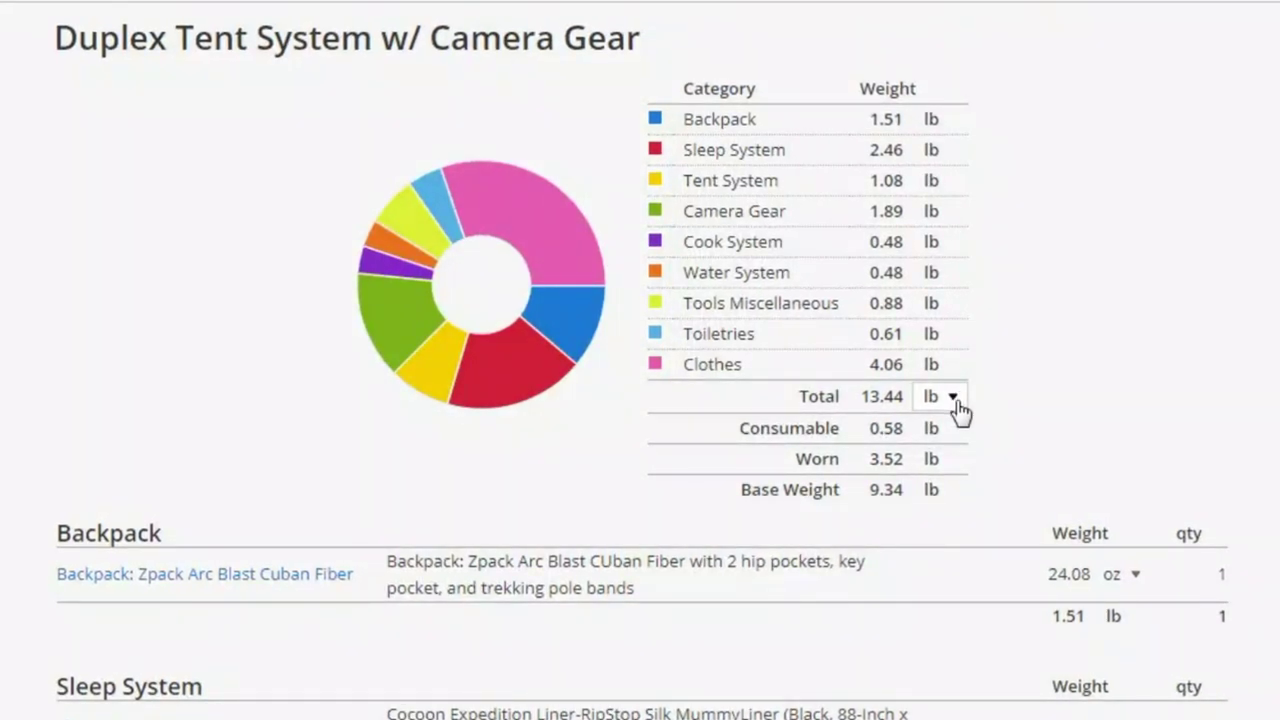
click(952, 398)
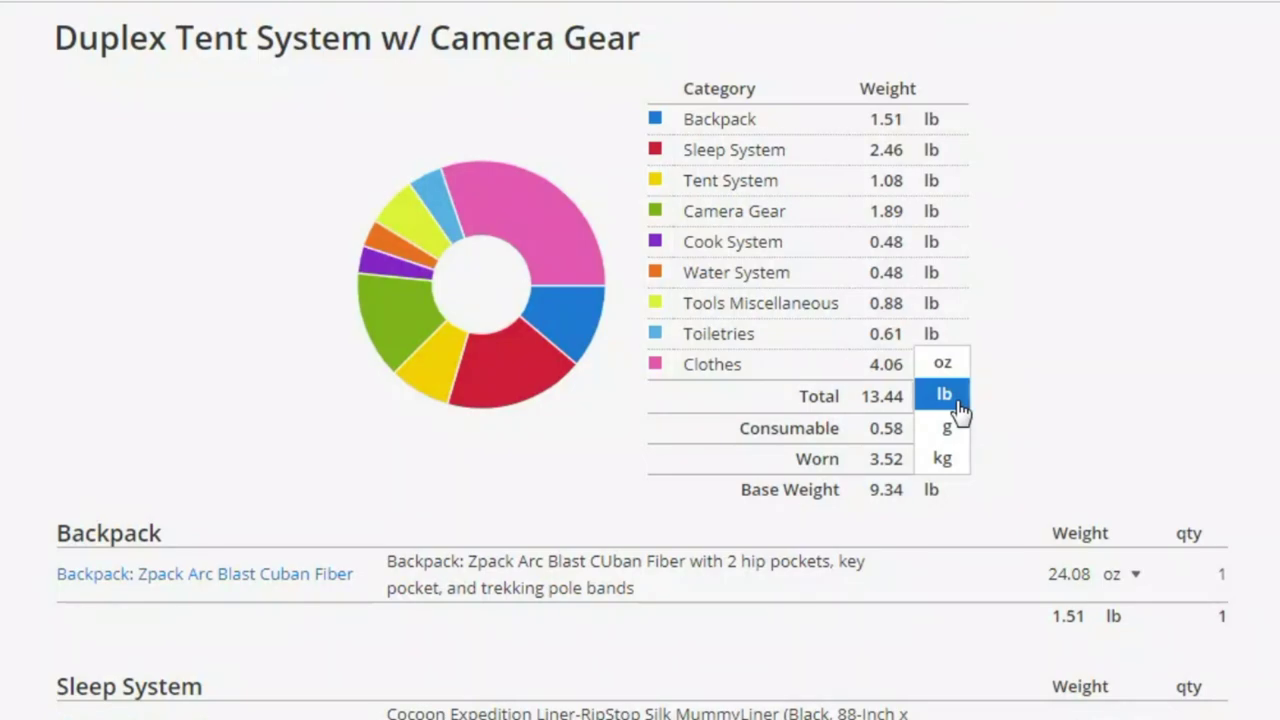
click(1030, 360)
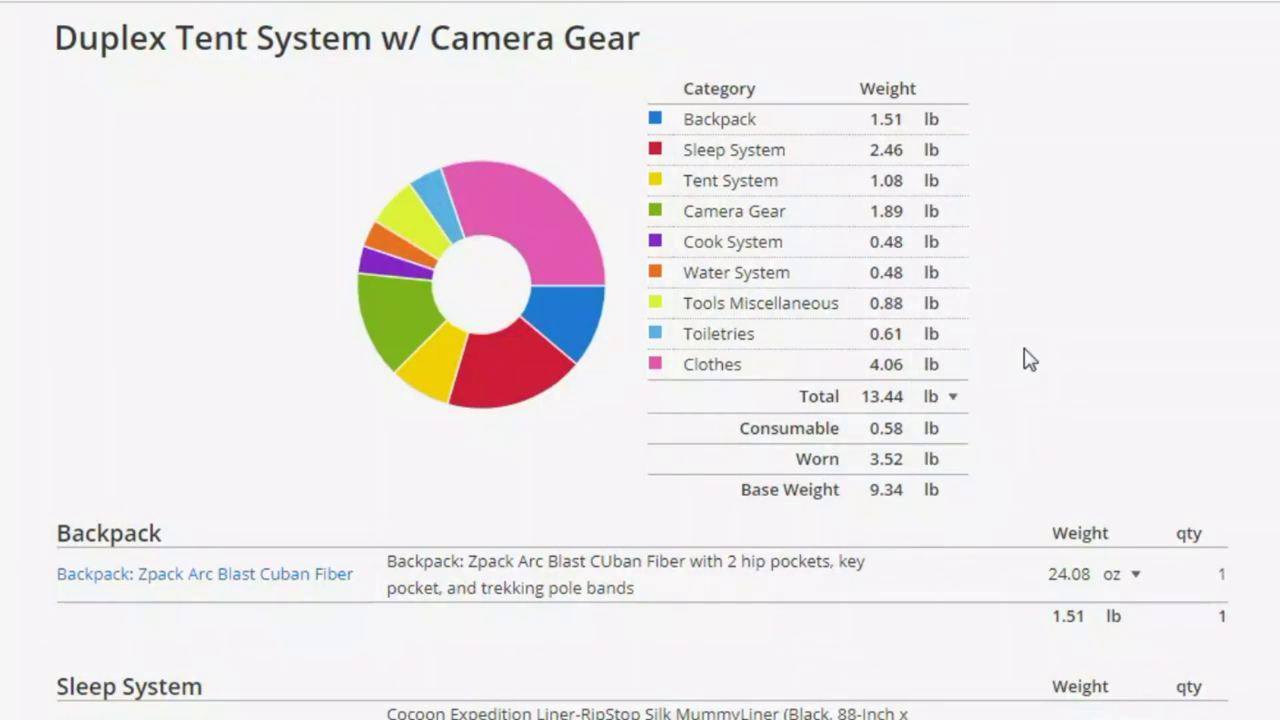
- Switch the shared list's item weights to grams, then back to ounces
scroll(640, 360, down, 3)
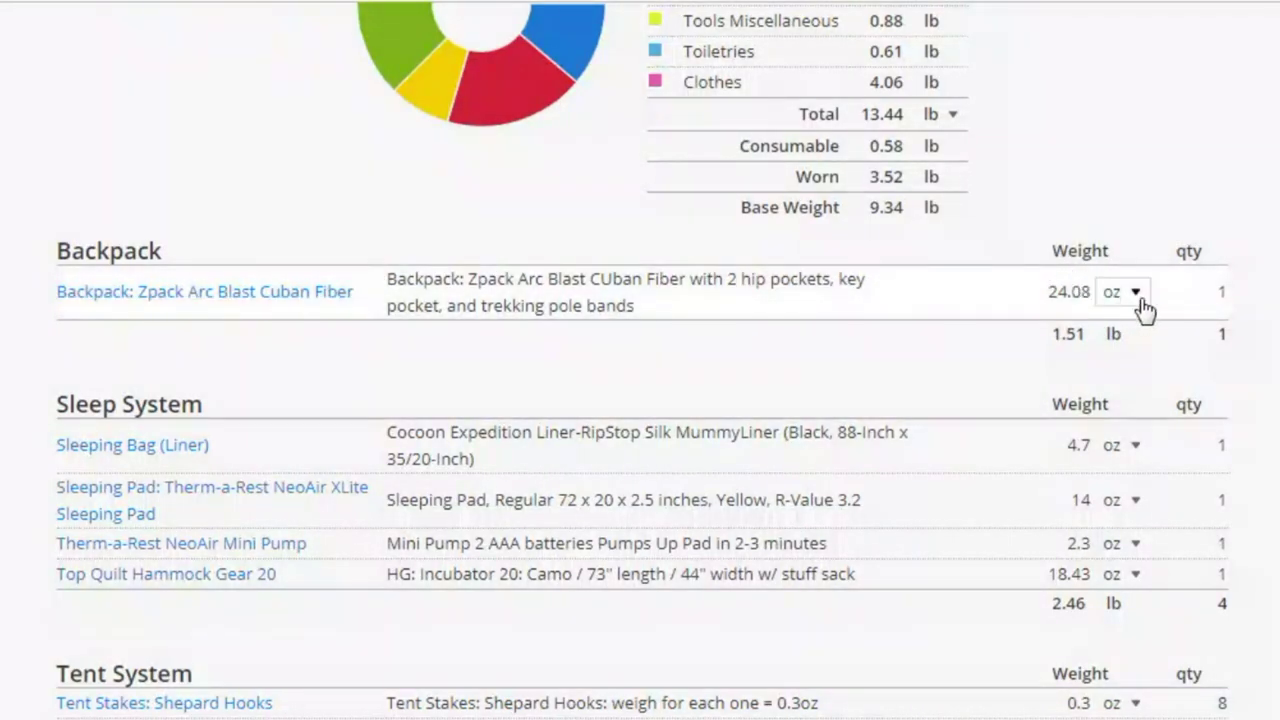
click(1135, 292)
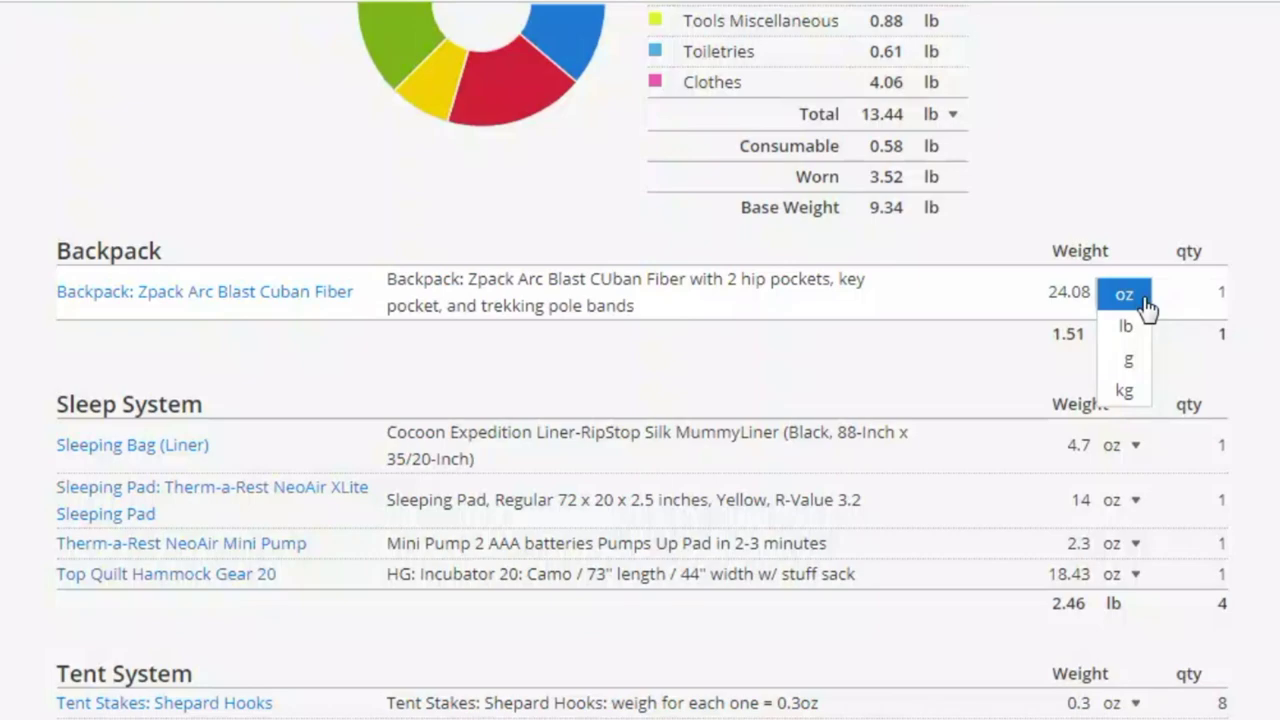
click(1130, 366)
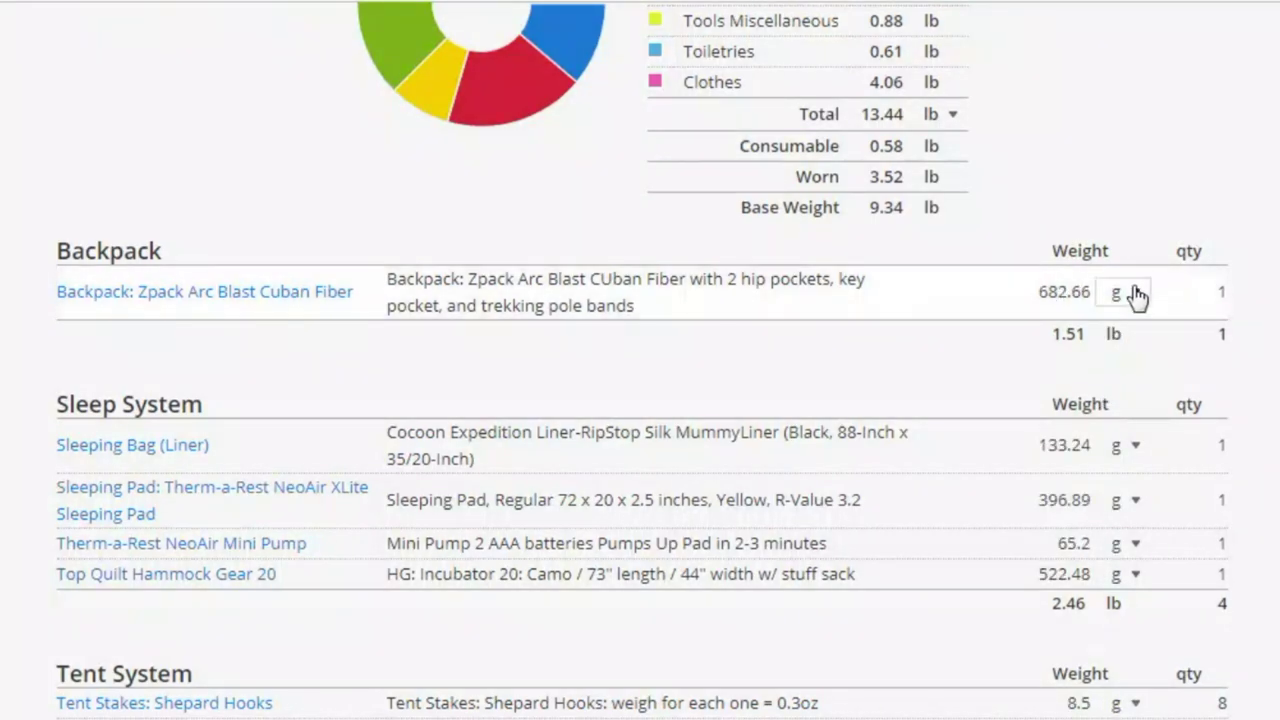
click(1135, 292)
click(1130, 316)
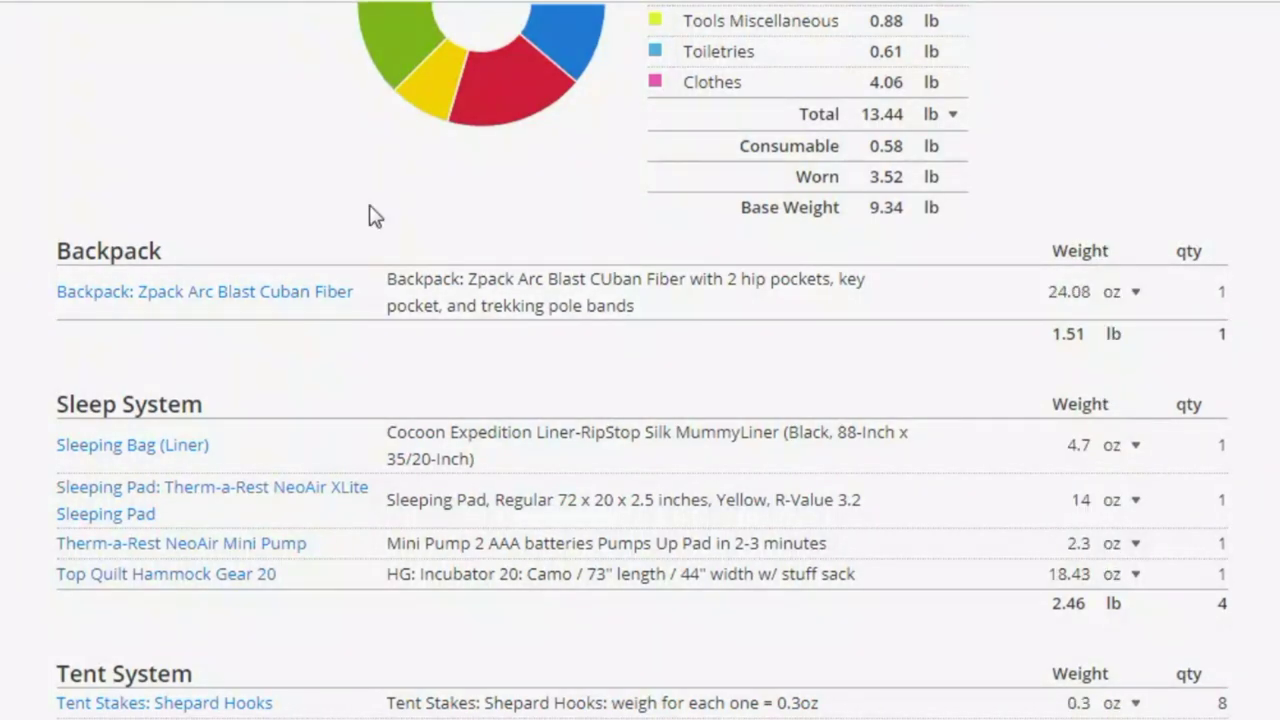
- Open the Zpacks Arc Blast backpack link in a new tab, view it, then return to the shared list
right_click(203, 298)
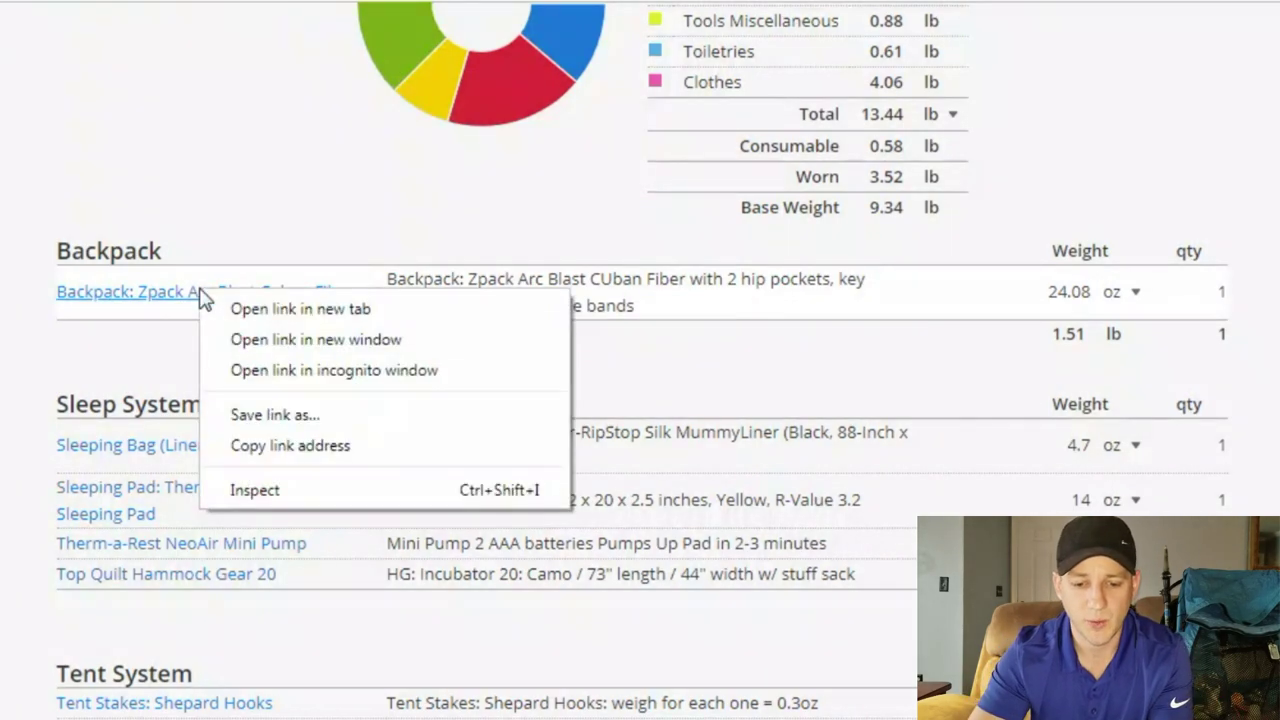
click(251, 309)
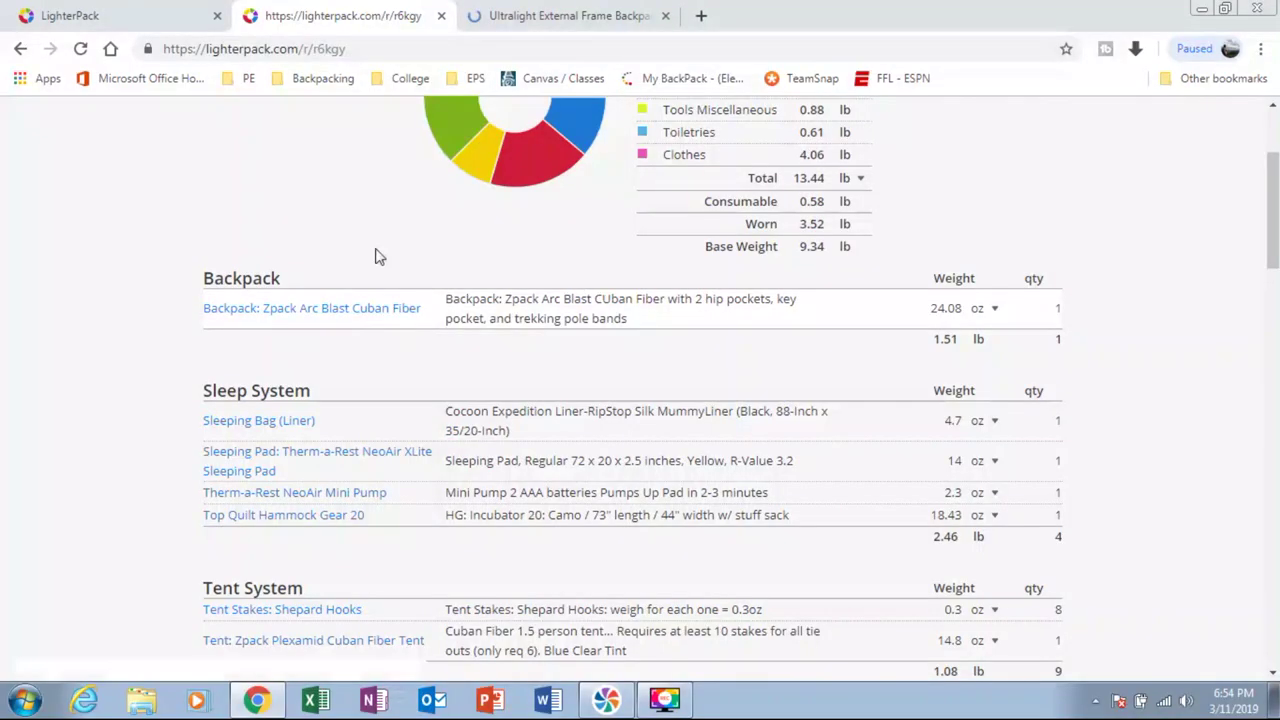
click(583, 16)
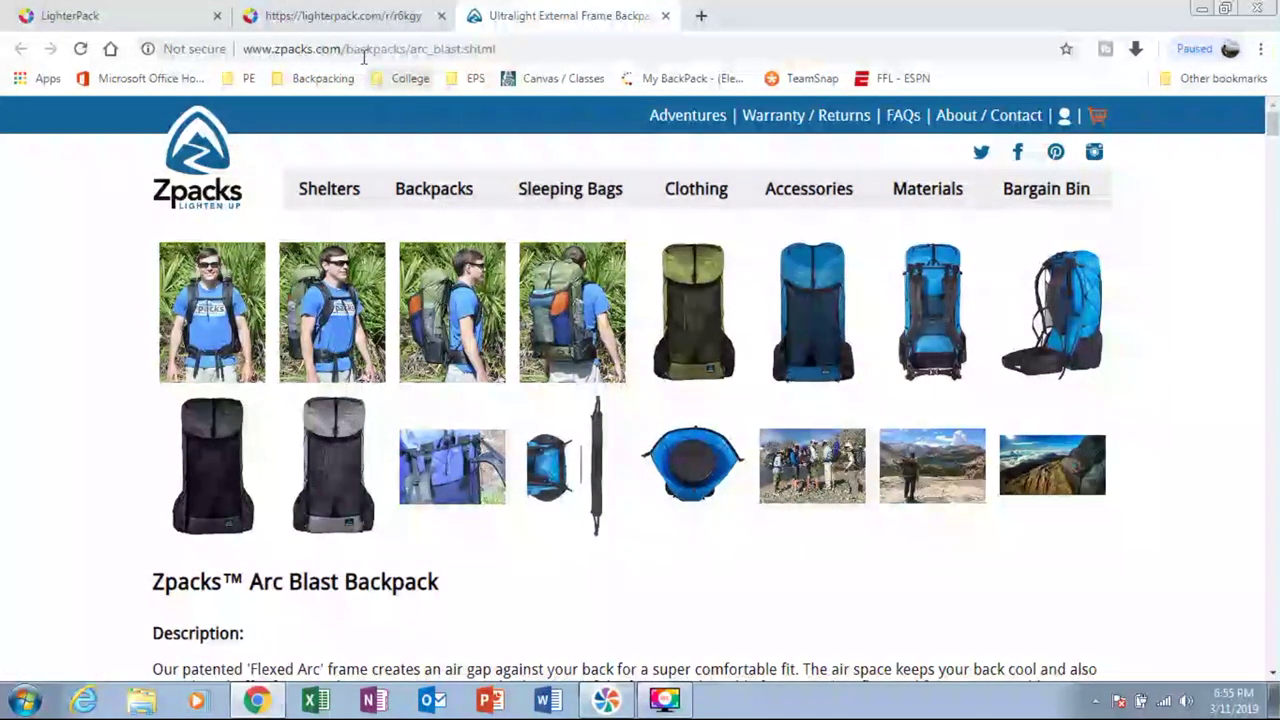
click(366, 16)
- Open the Anker External Battery's Amazon page in a new tab, then close it and the Zpacks tab
scroll(912, 107, down, 4)
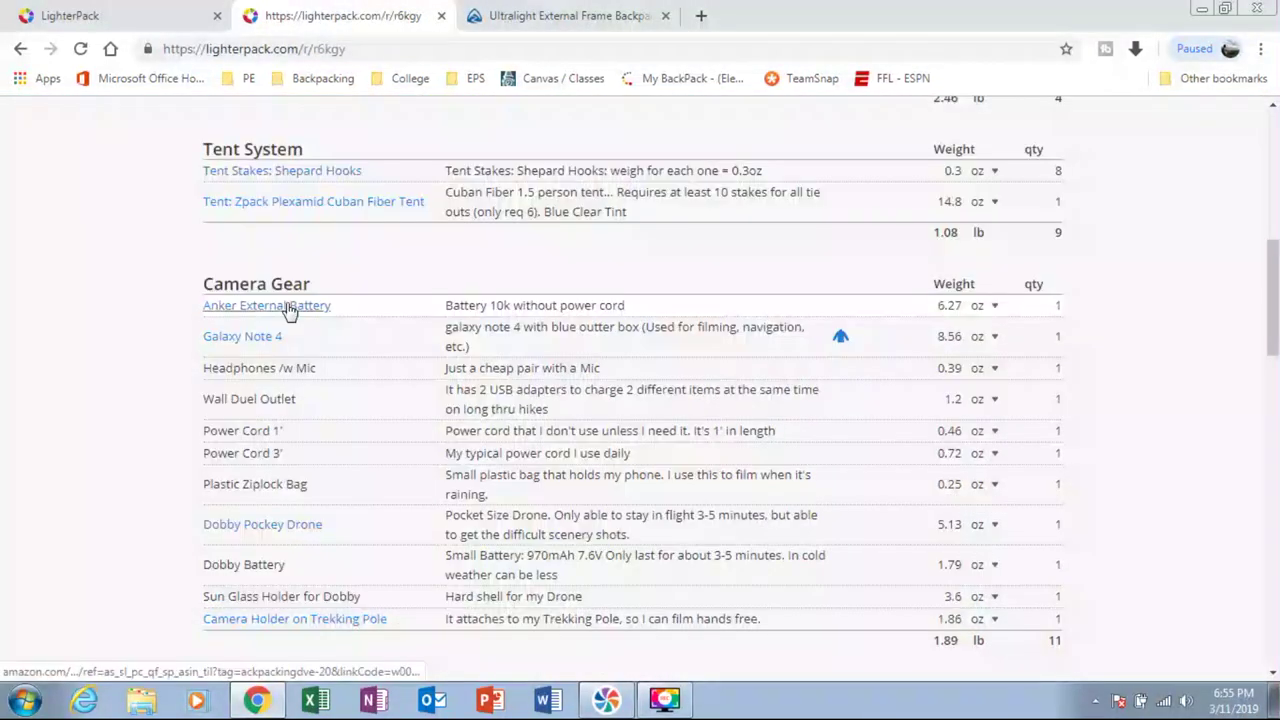
right_click(287, 306)
click(322, 318)
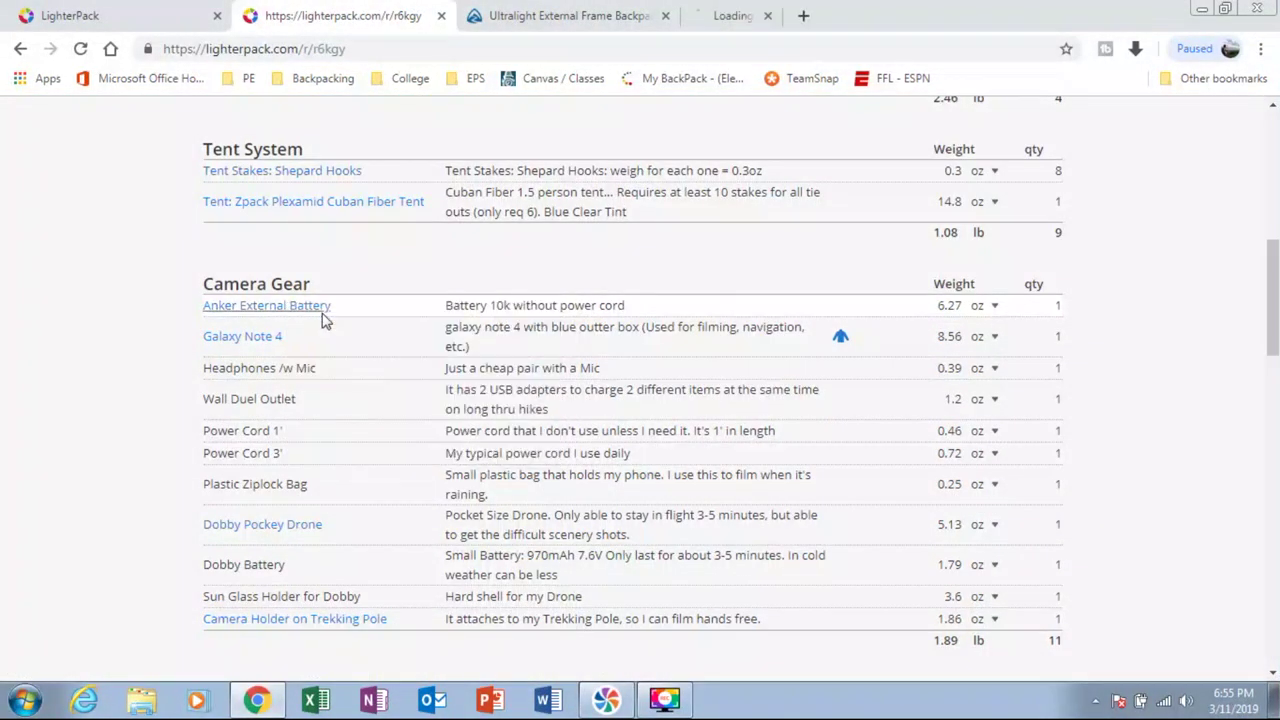
click(779, 17)
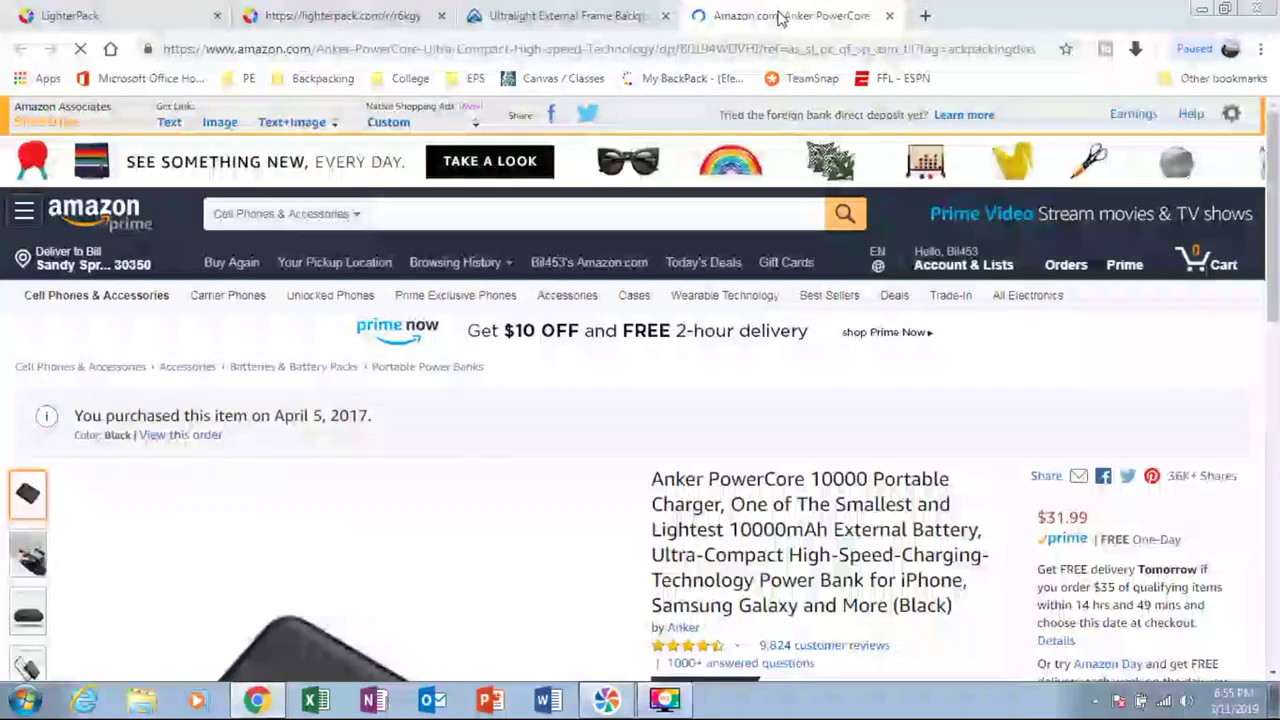
drag(1272, 127, 1273, 147)
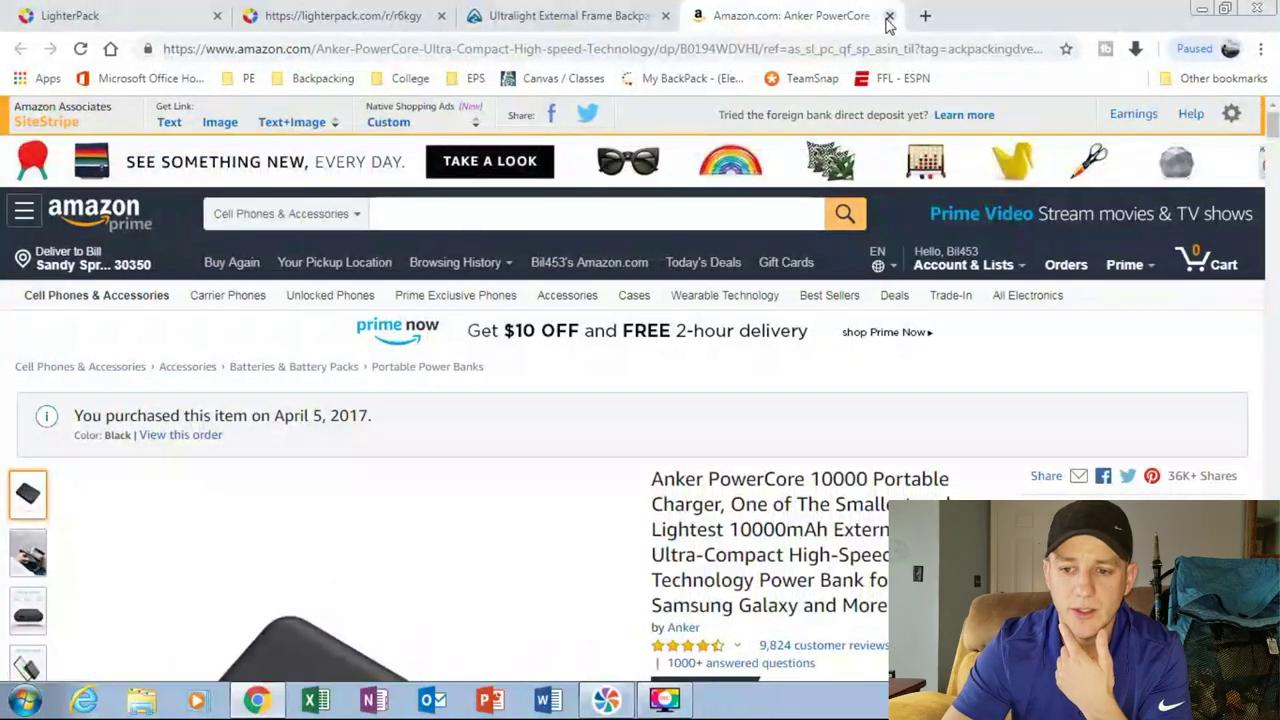
click(888, 16)
click(667, 16)
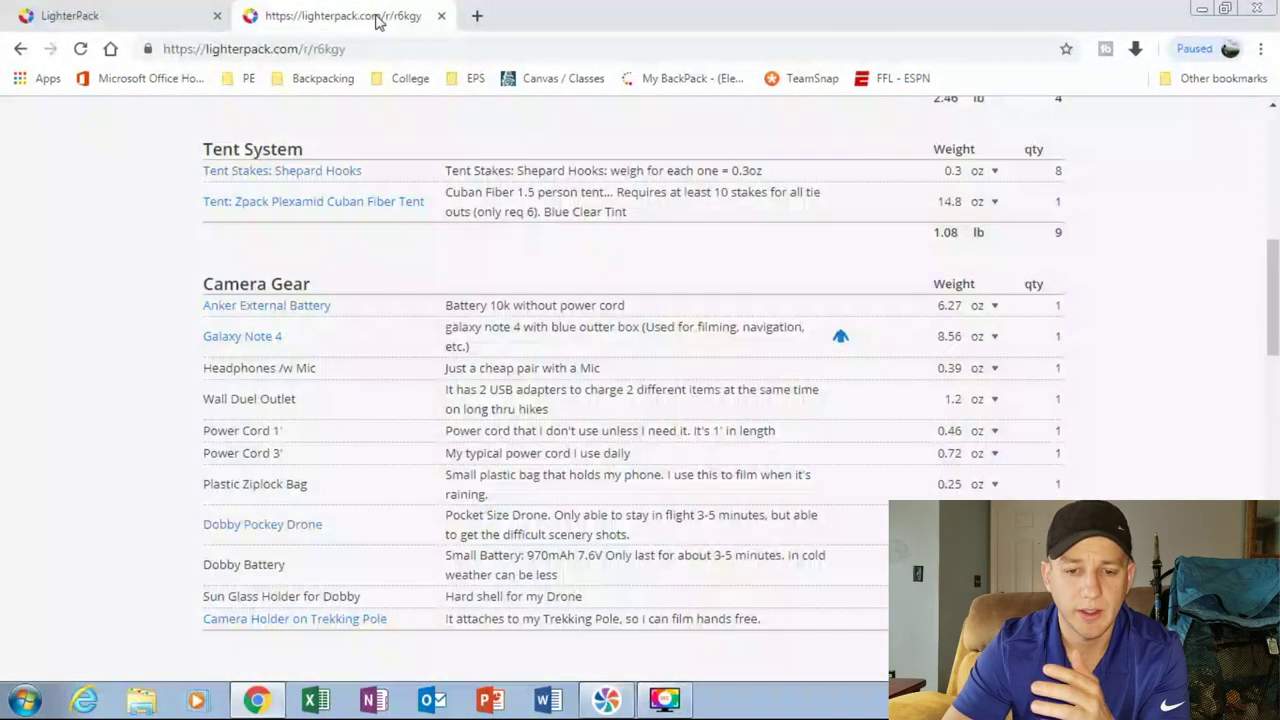
- Close the shared list tab and add a new list titled 'Tent System Today'
click(441, 16)
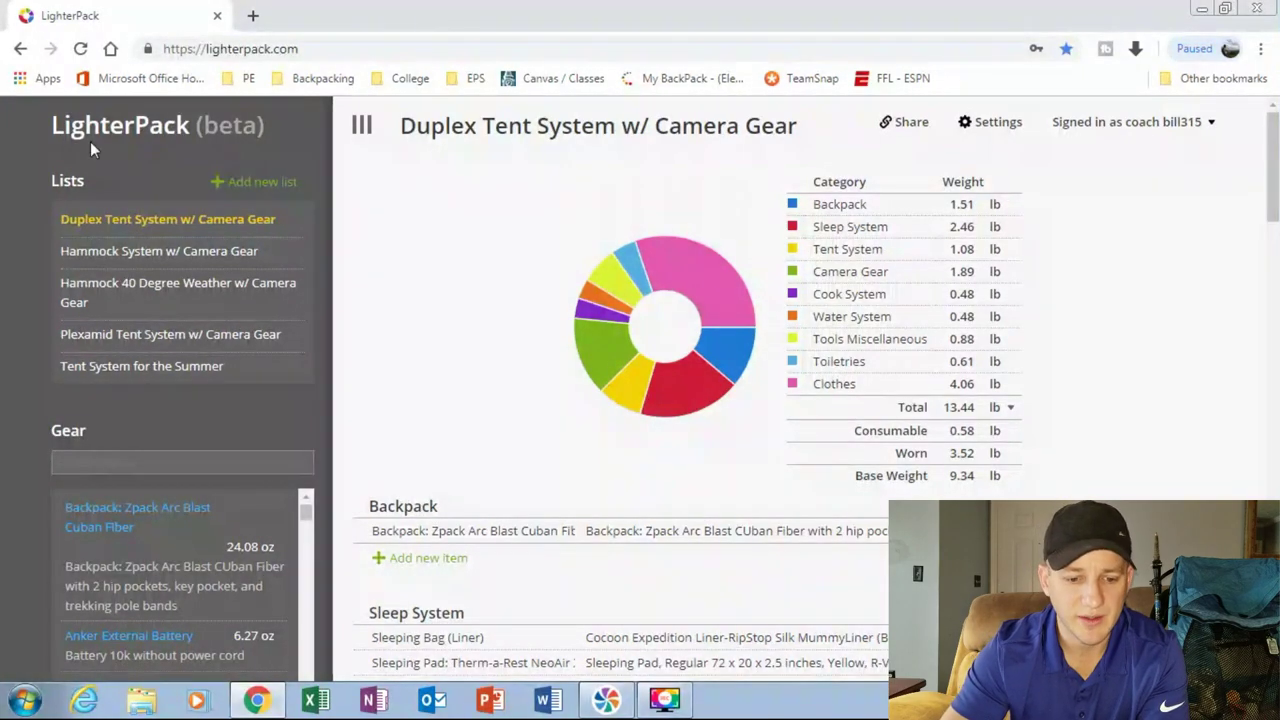
click(268, 184)
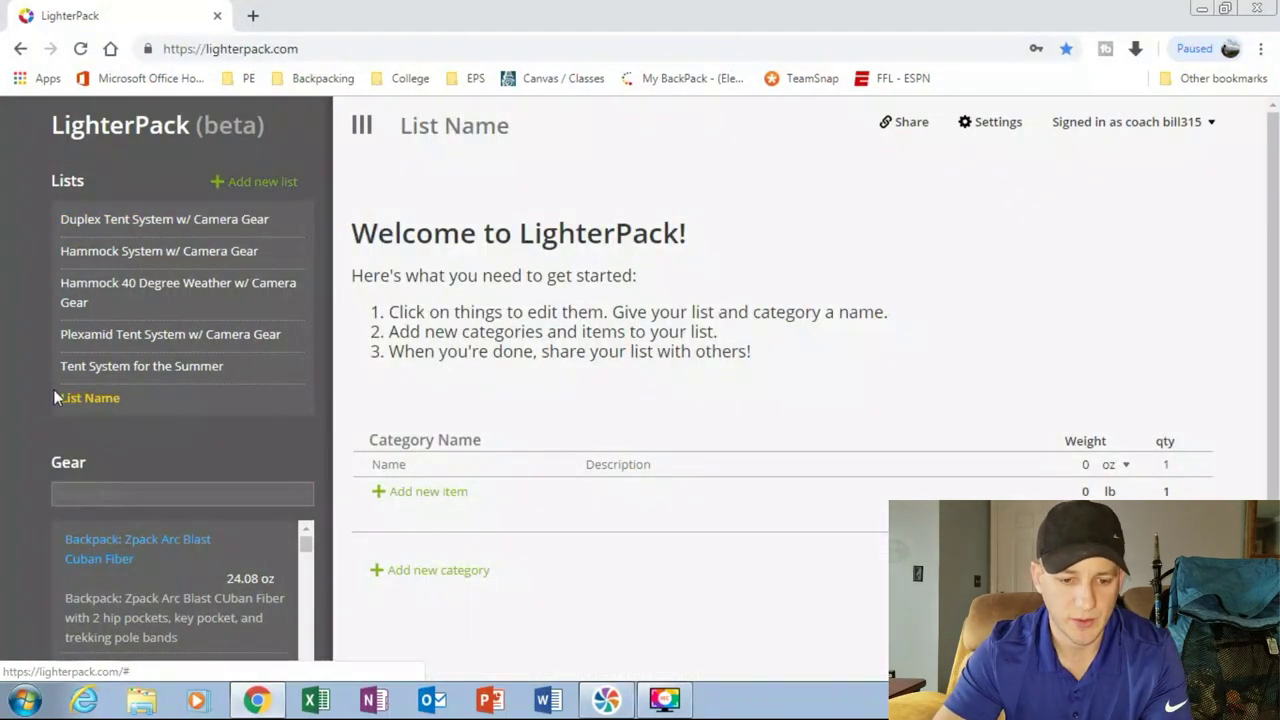
click(505, 127)
text(Te)
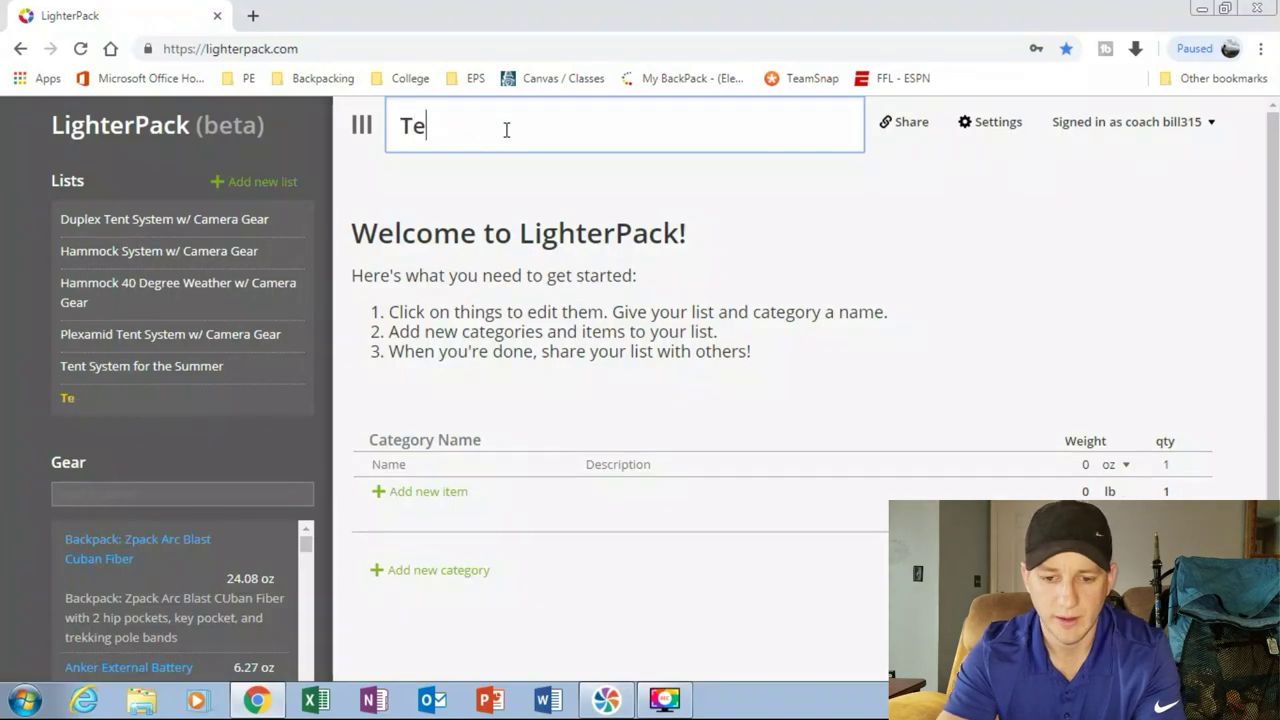
text(nt Syste)
text(m Today)
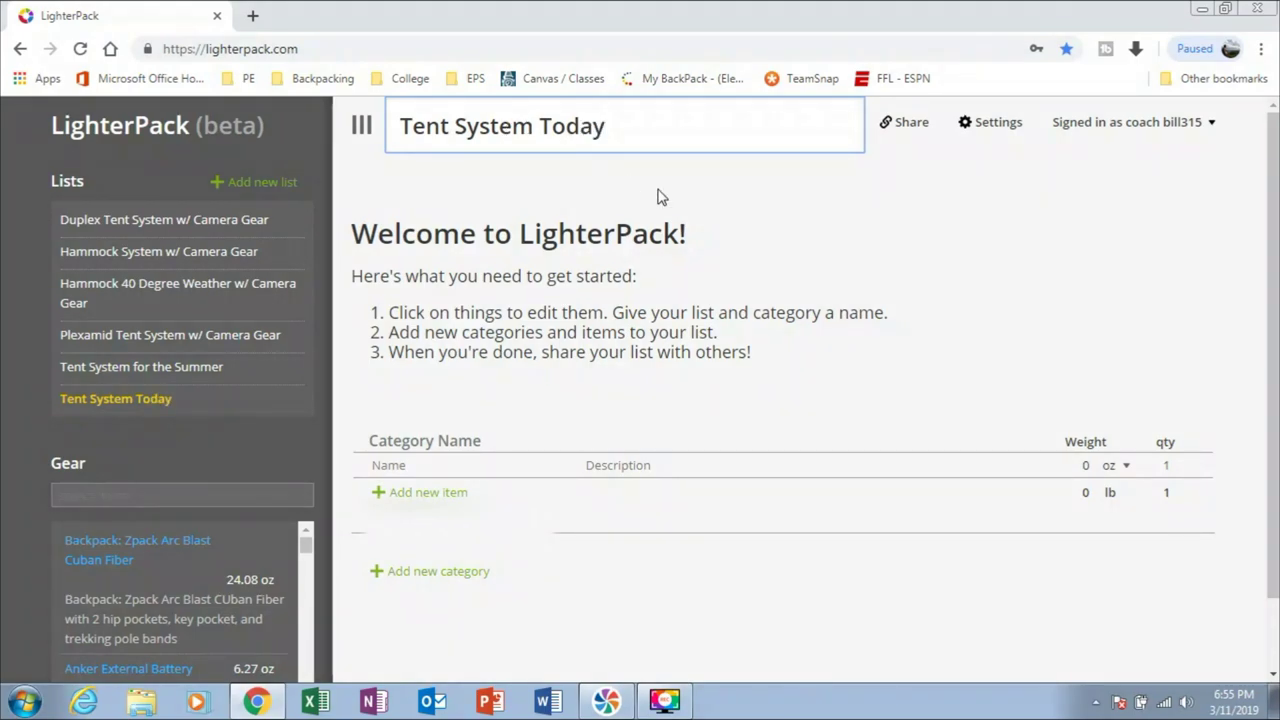
click(828, 264)
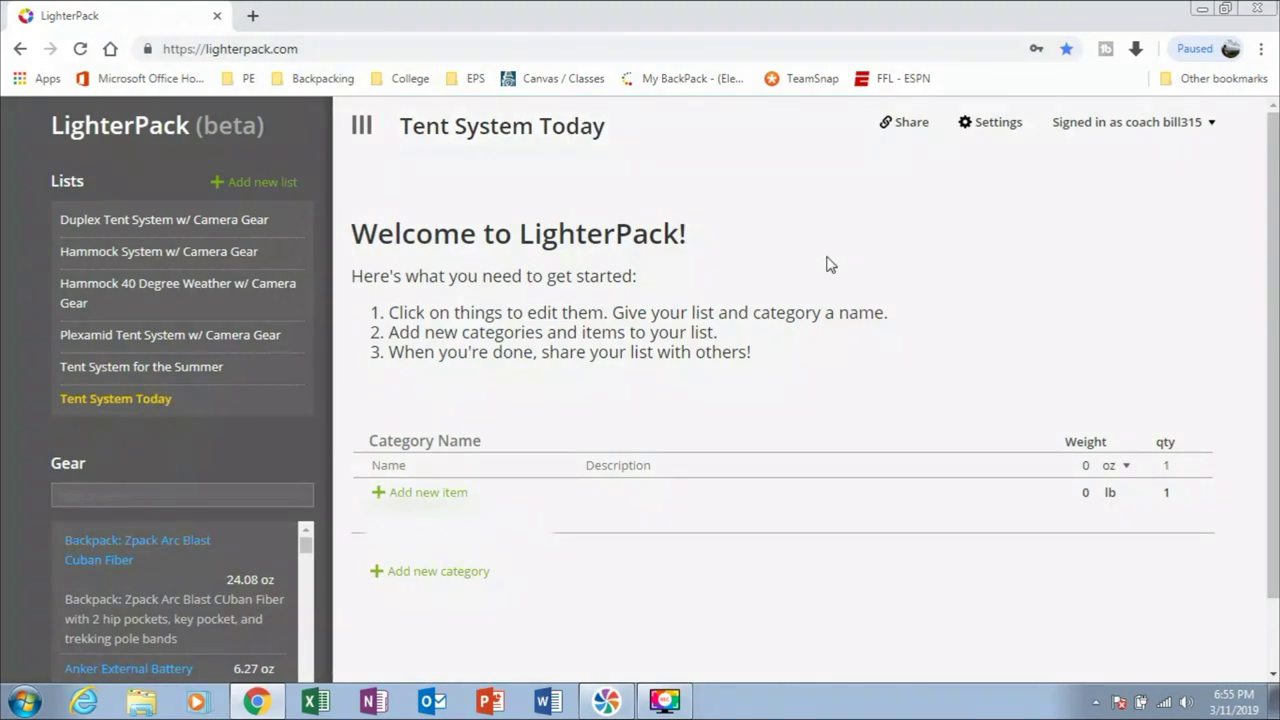
- Name the first category 'Shelter' and add a 'Tent' item described 'Zpack Duplex Tent' at 22 oz
click(392, 465)
click(416, 440)
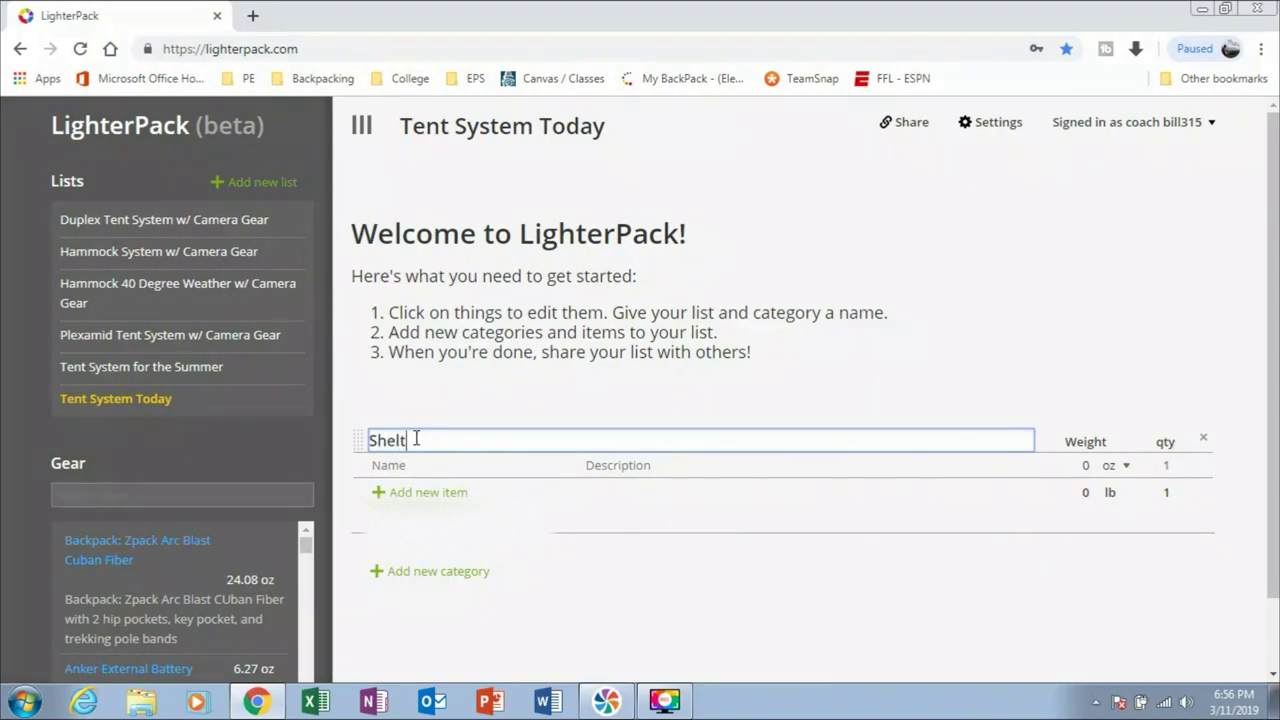
click(408, 465)
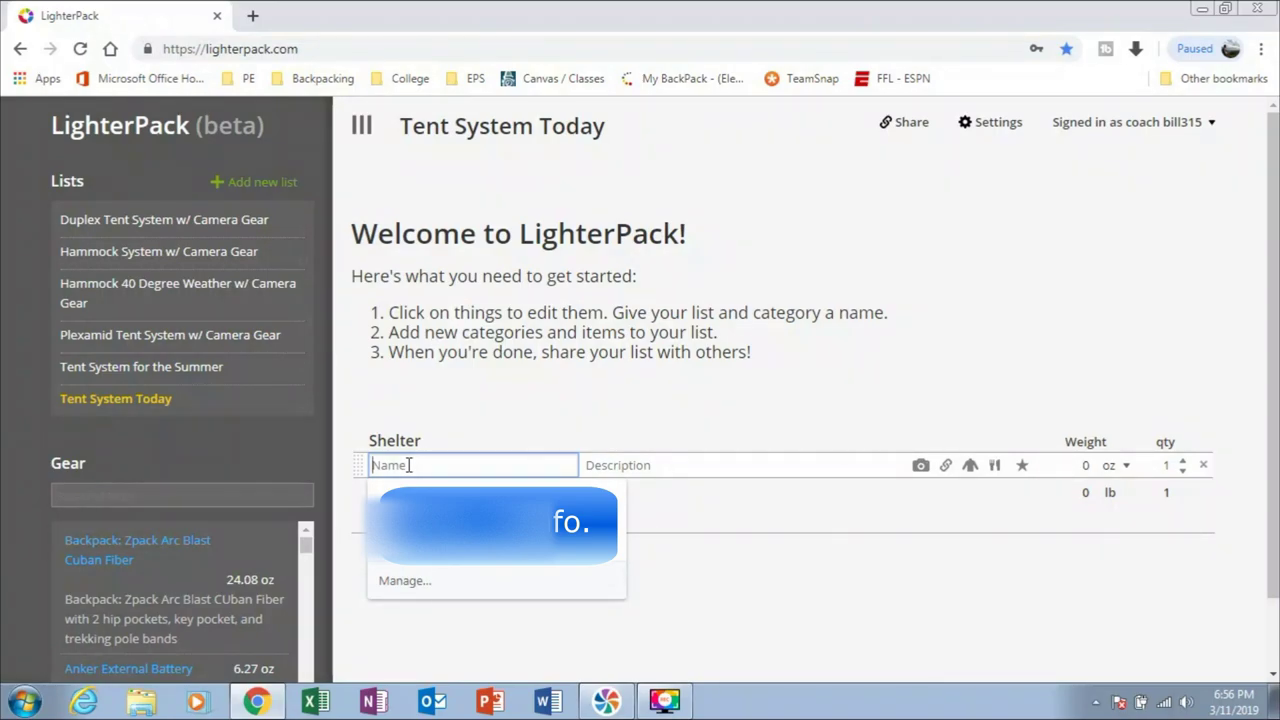
text(Tent)
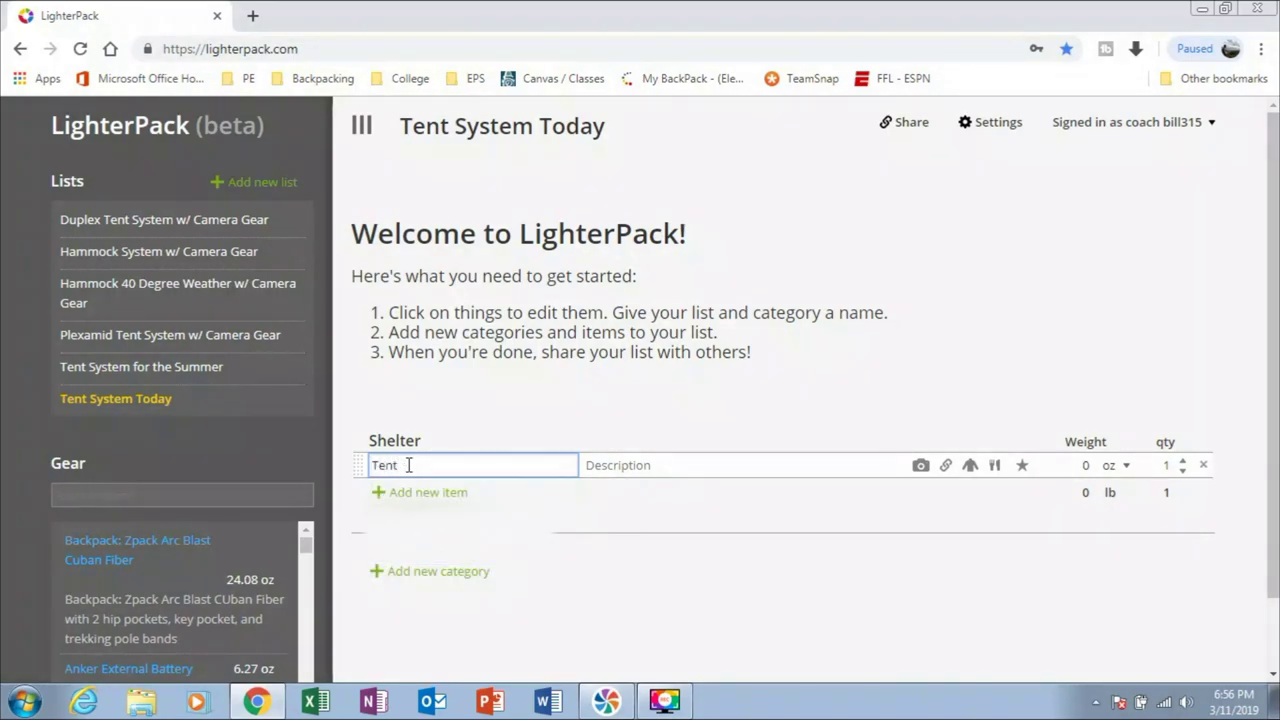
key(Tab)
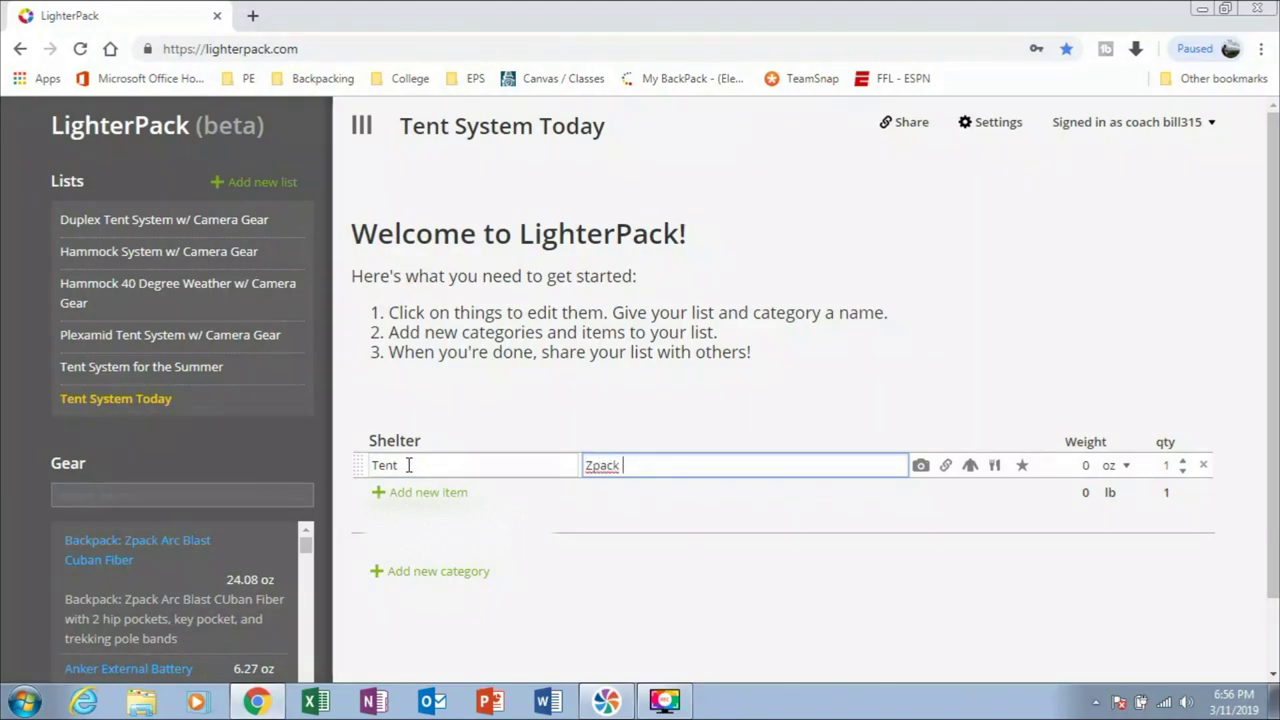
text(Zpack Duplex Tent)
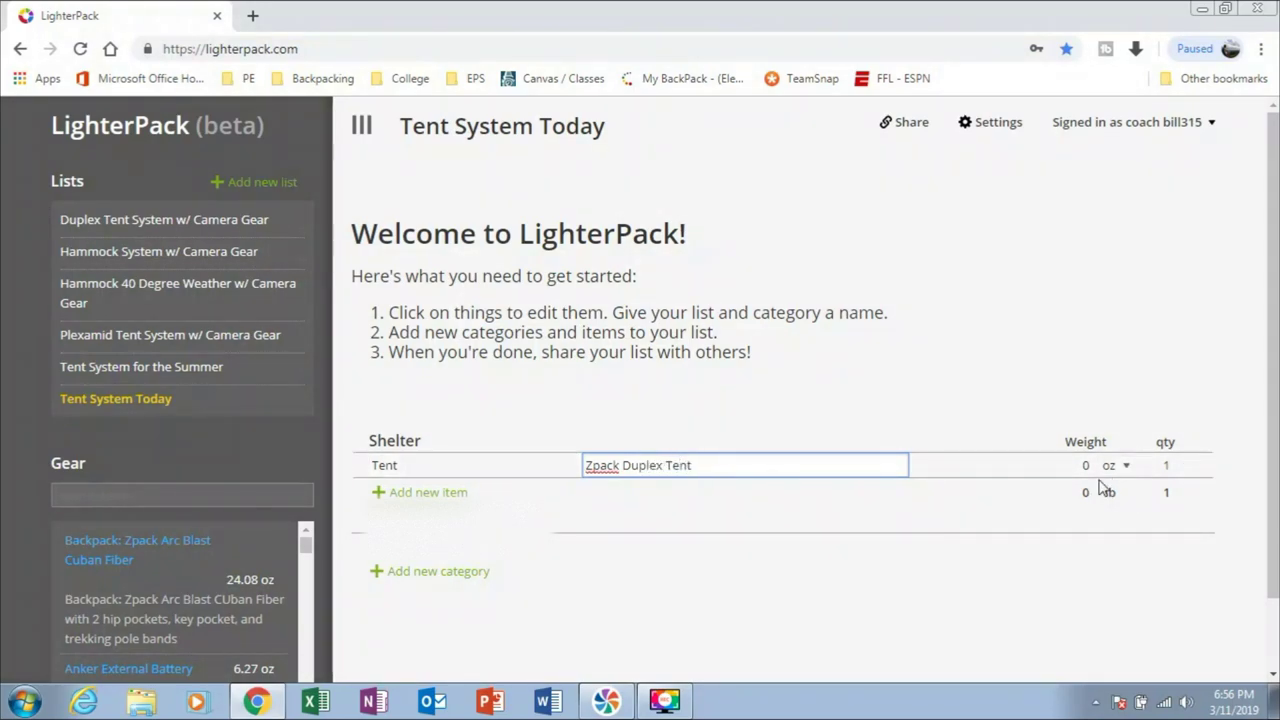
click(1077, 468)
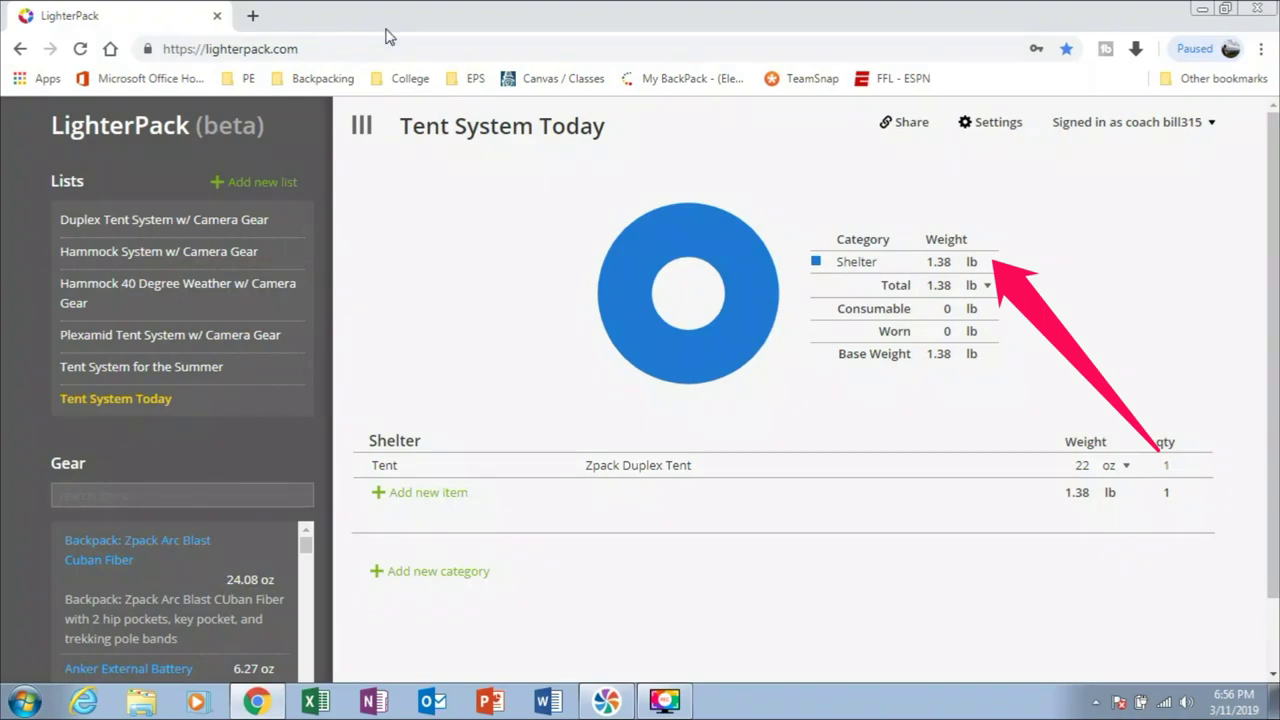
- Search 'zpack duplex' in a new tab, open the Zpacks tent page, copy its URL, and return to LighterPack
click(252, 15)
text(zpack d)
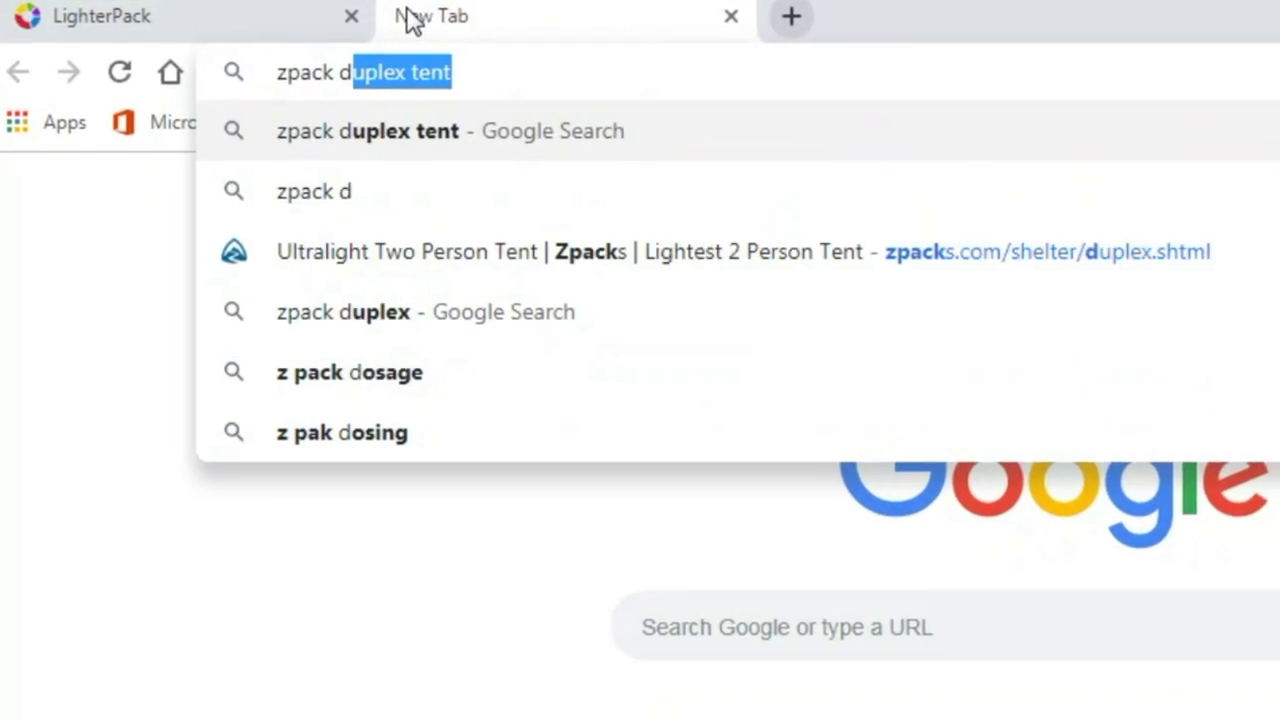
text(uplex)
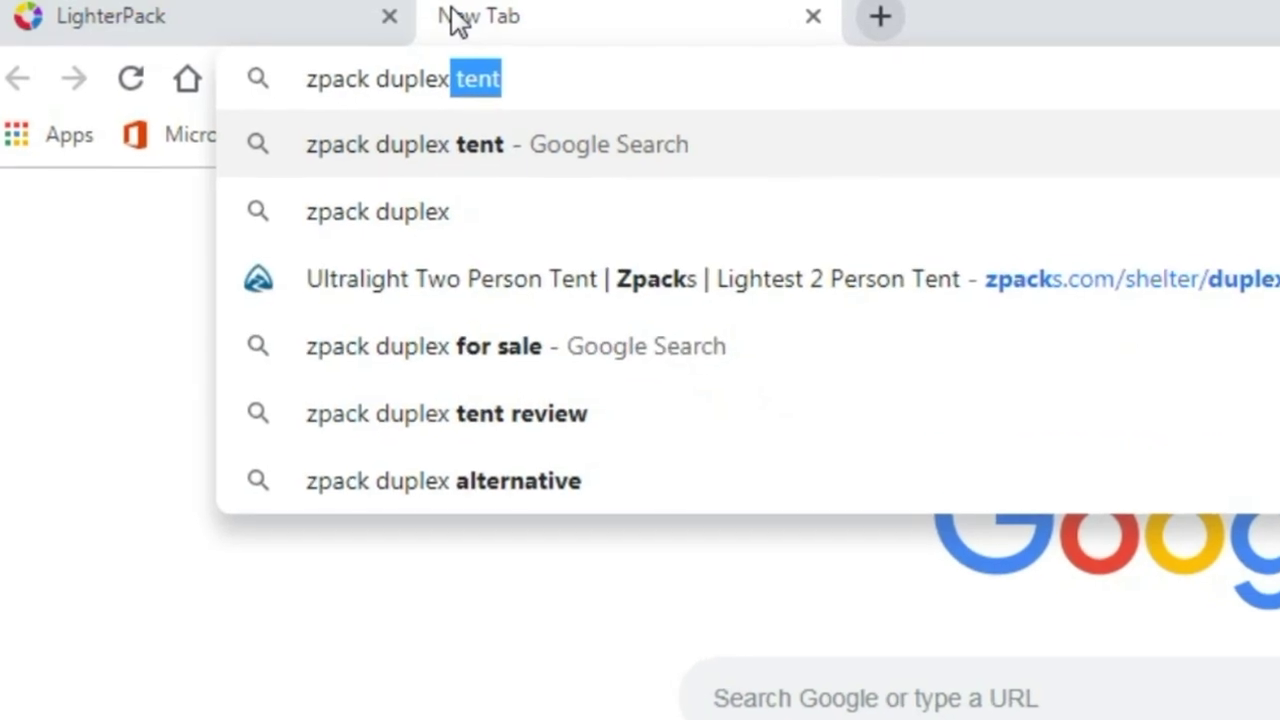
key(Return)
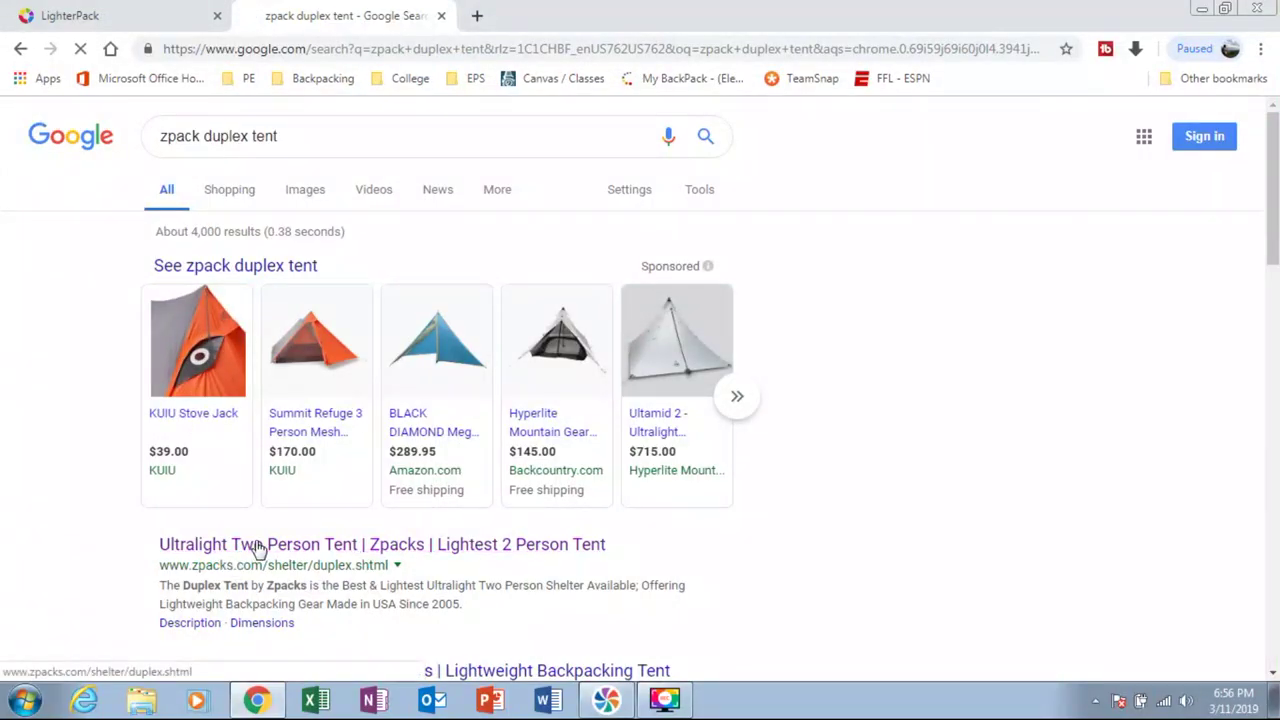
click(257, 551)
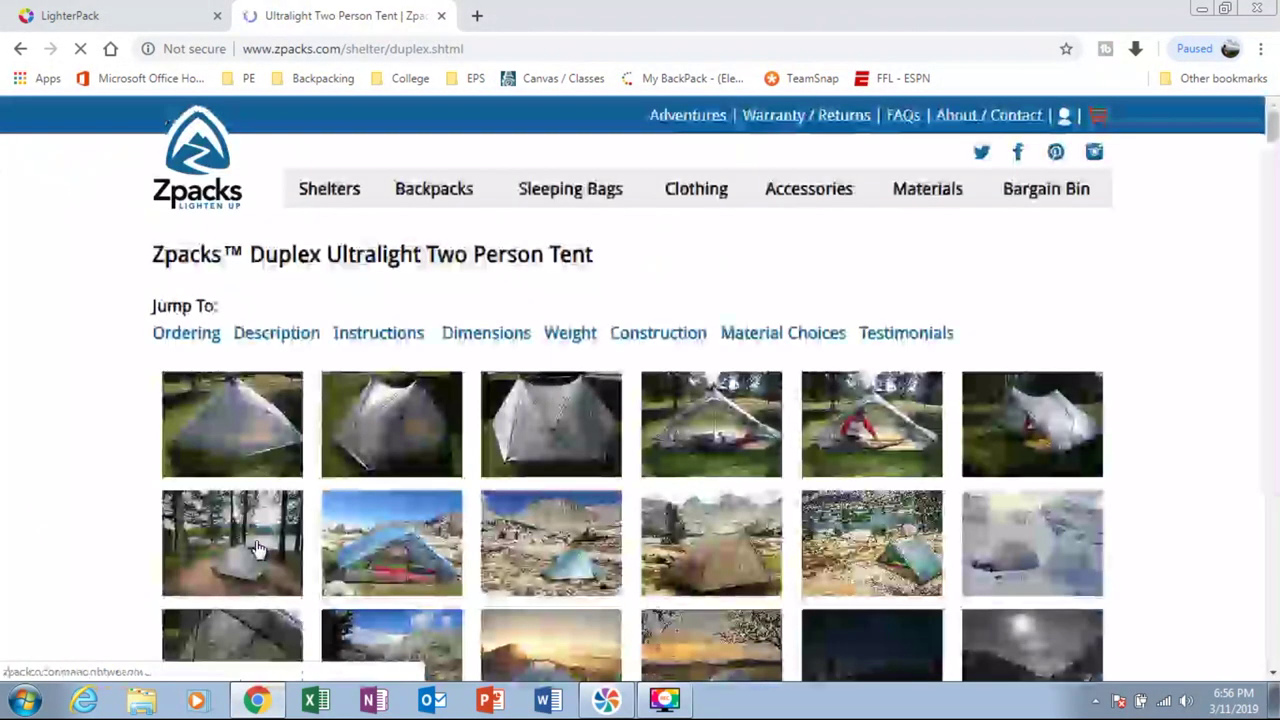
click(494, 42)
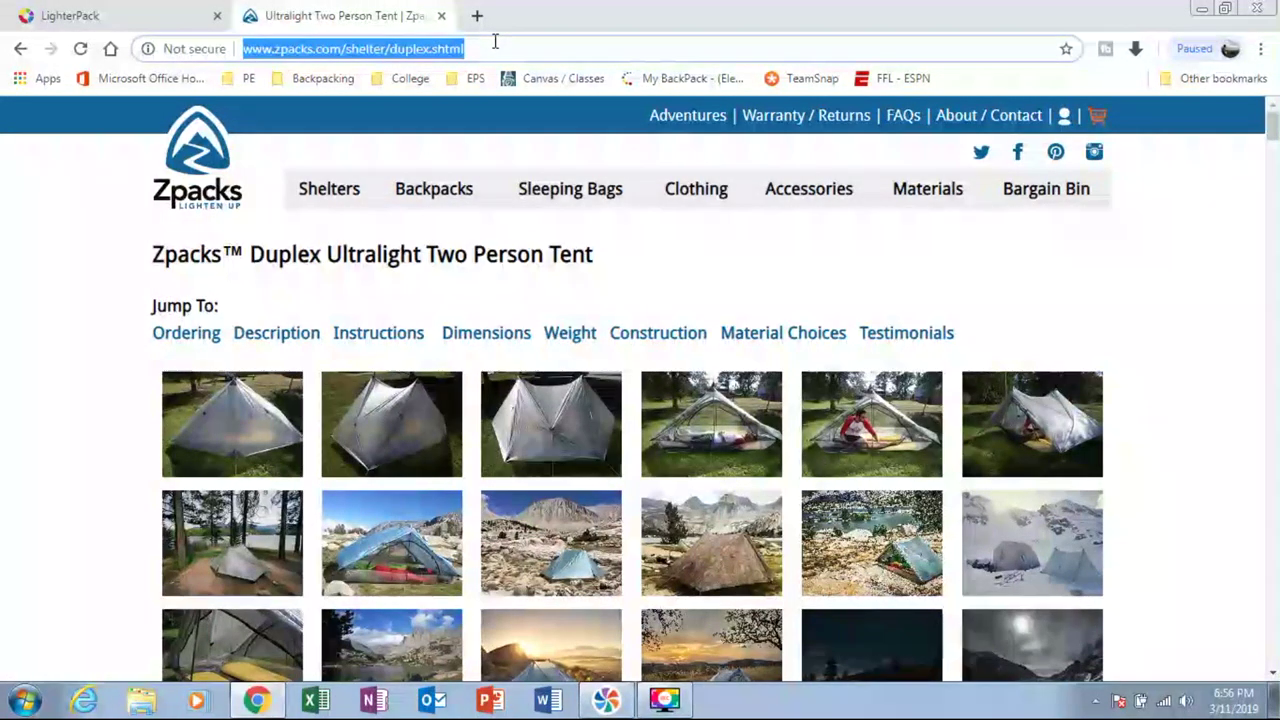
right_click(494, 42)
click(523, 107)
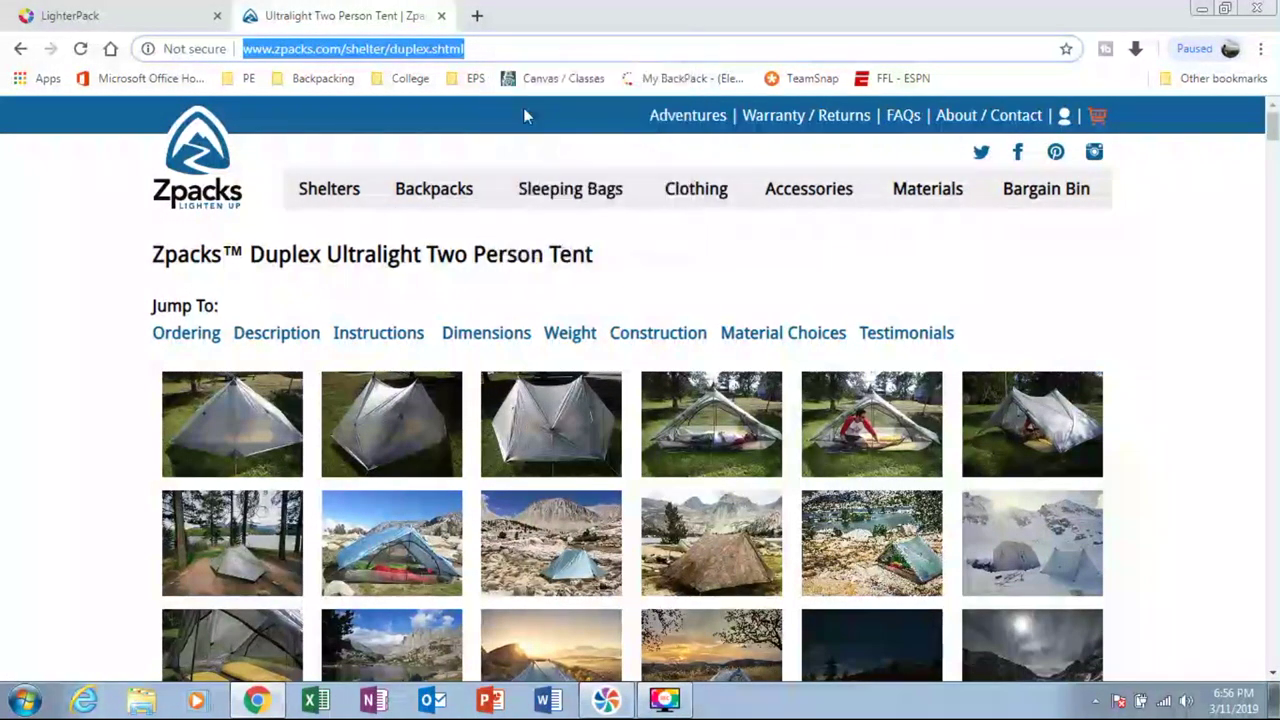
click(108, 15)
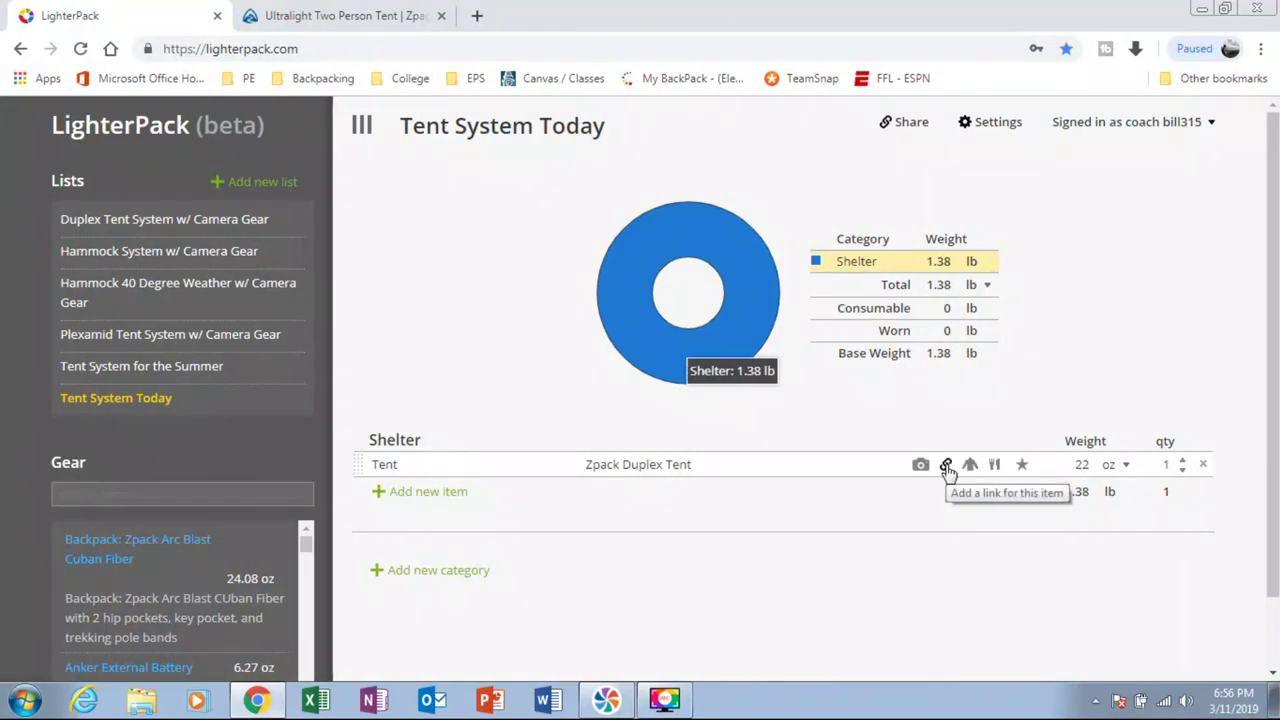
- Paste the copied Zpacks Duplex tent URL as the Tent item's link and save it
click(946, 465)
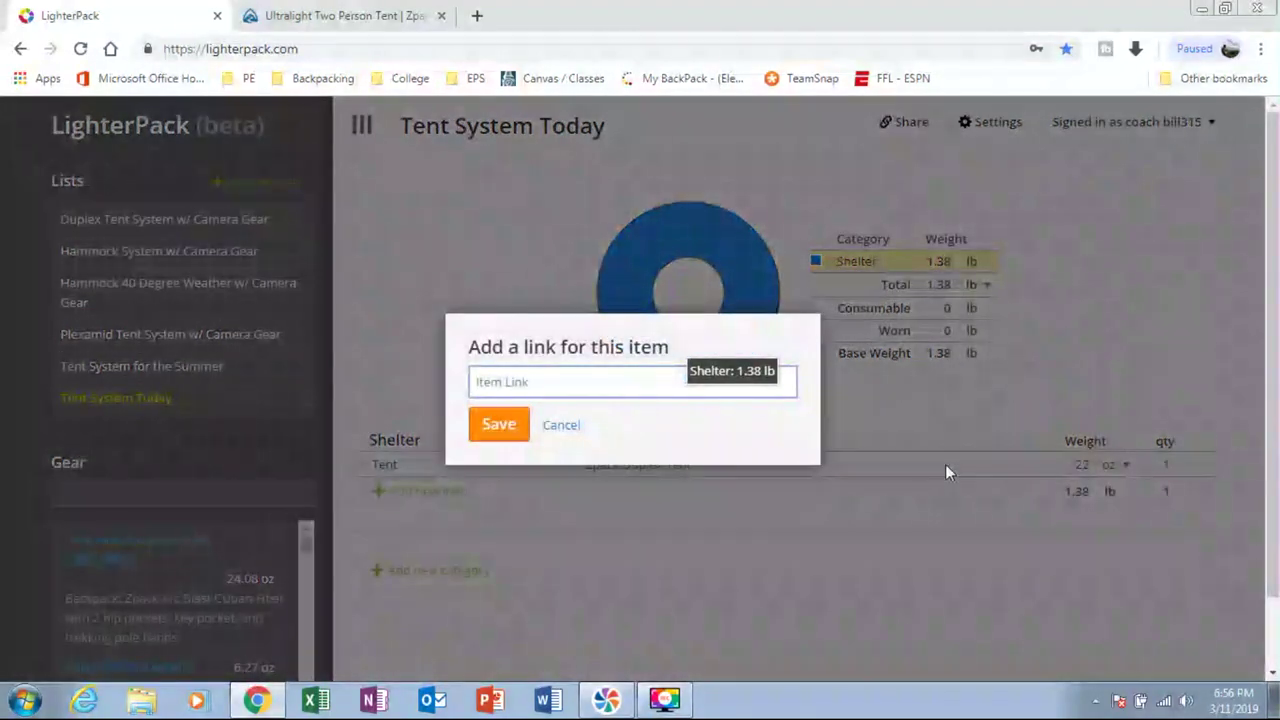
key(ctrl+v)
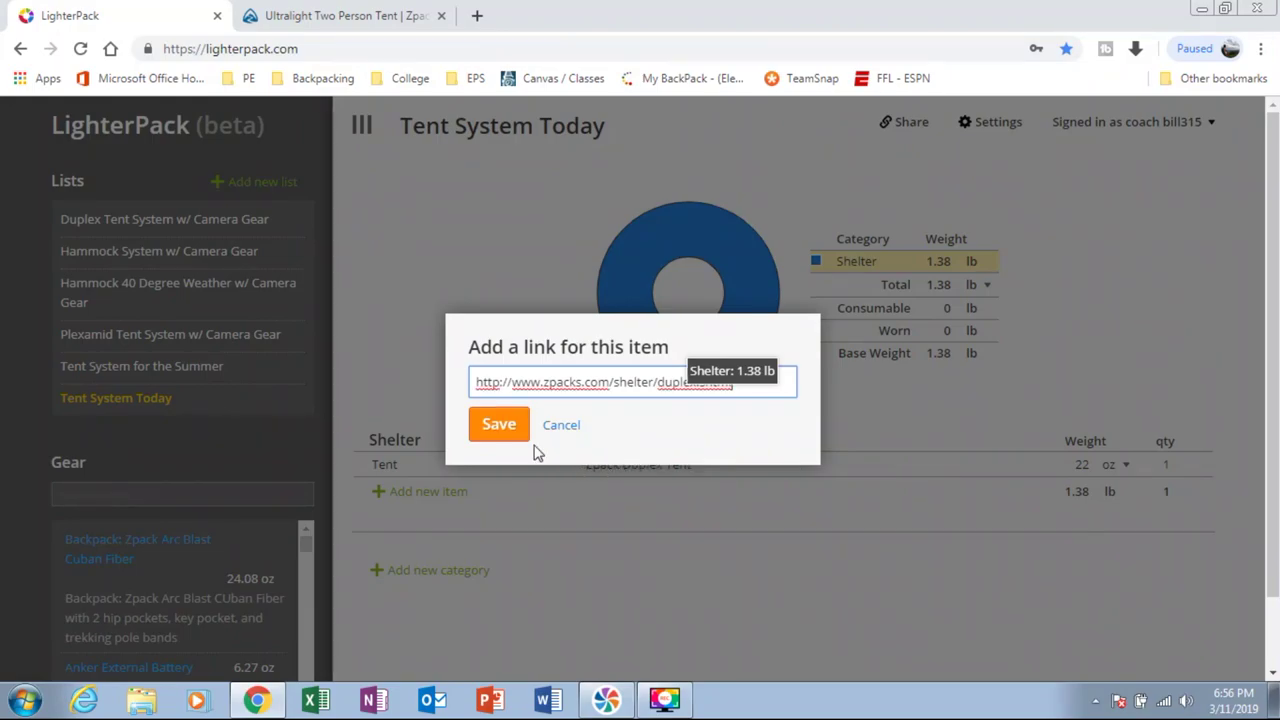
click(501, 424)
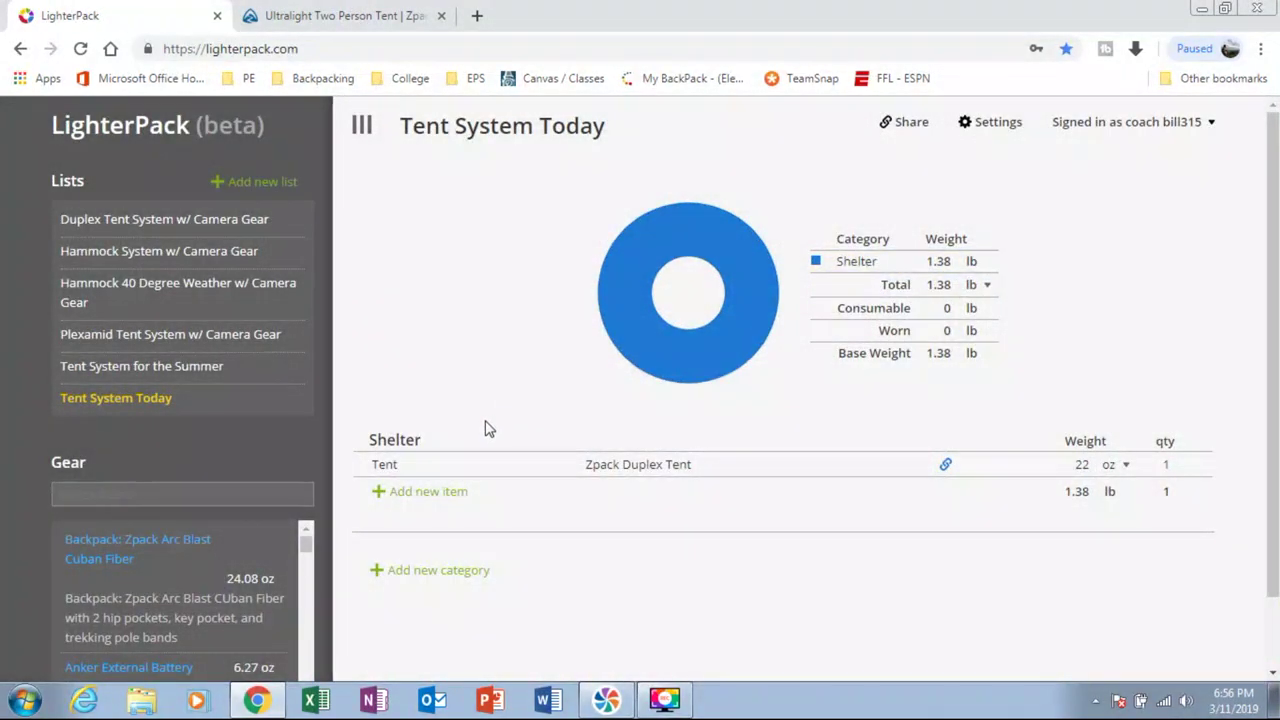
- Create a 'Cook System' category and add a 'TOAKs Cup' item to it
click(429, 572)
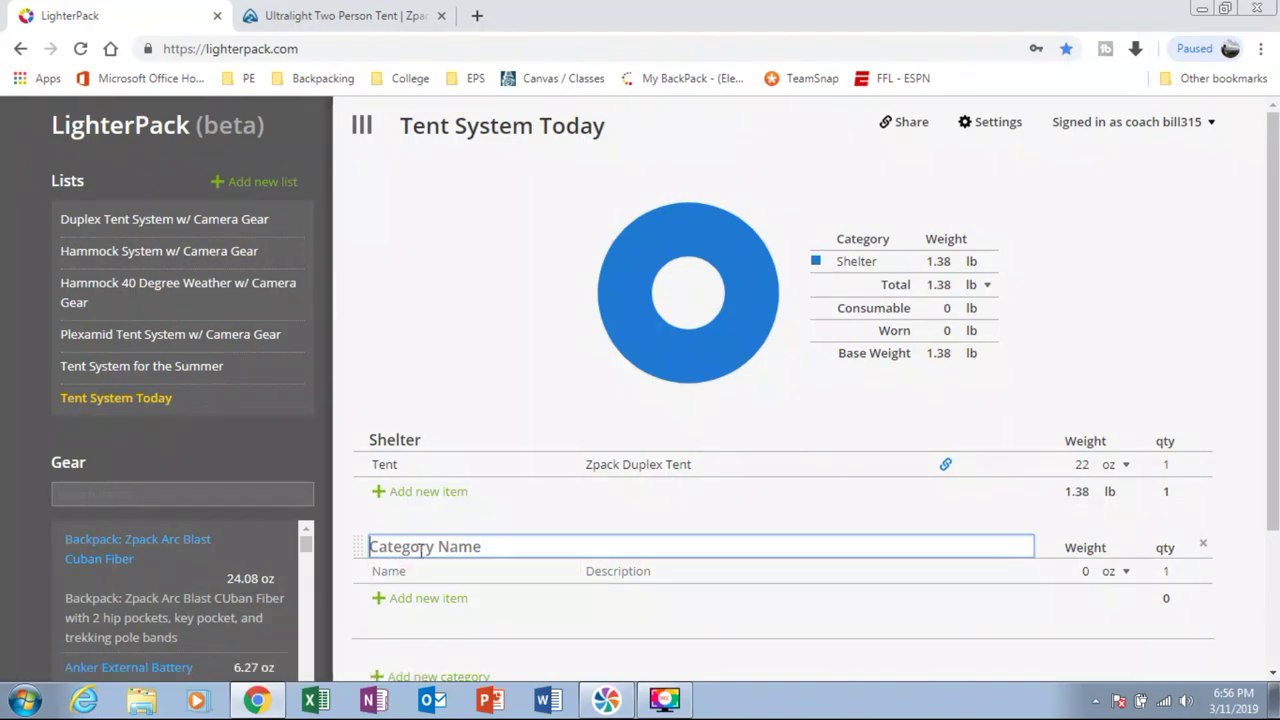
text(Coo)
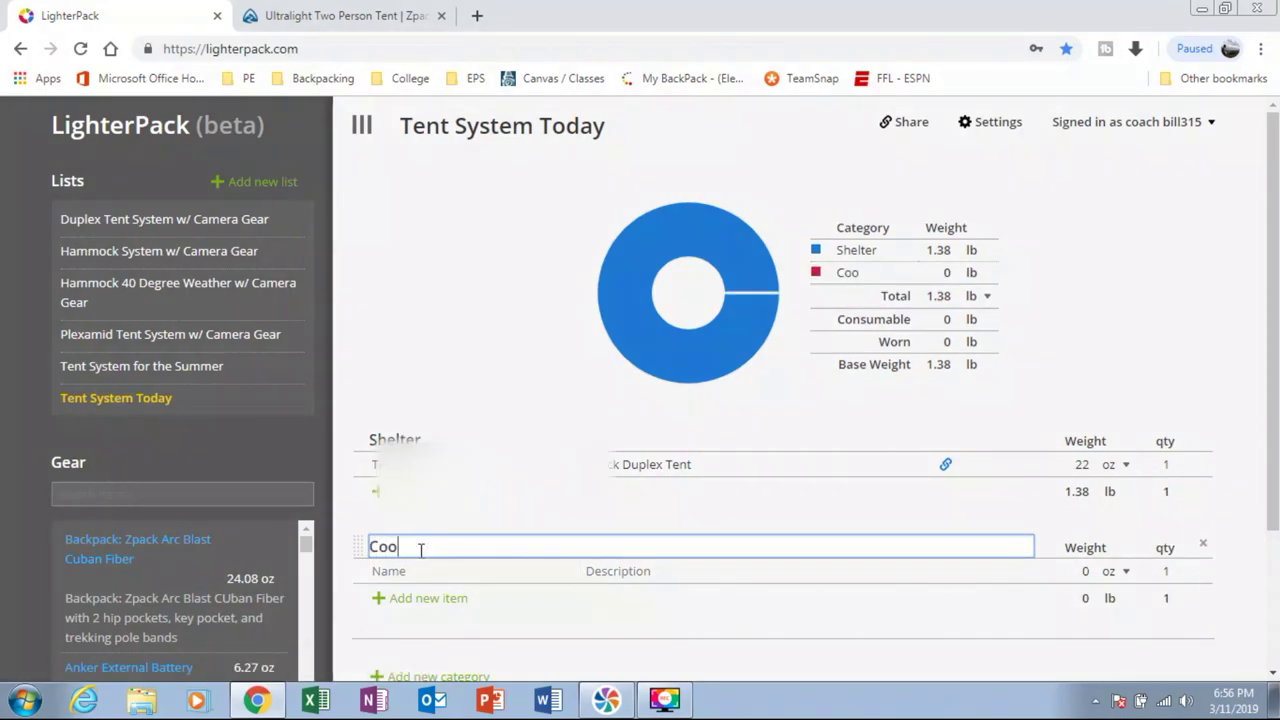
text(k System)
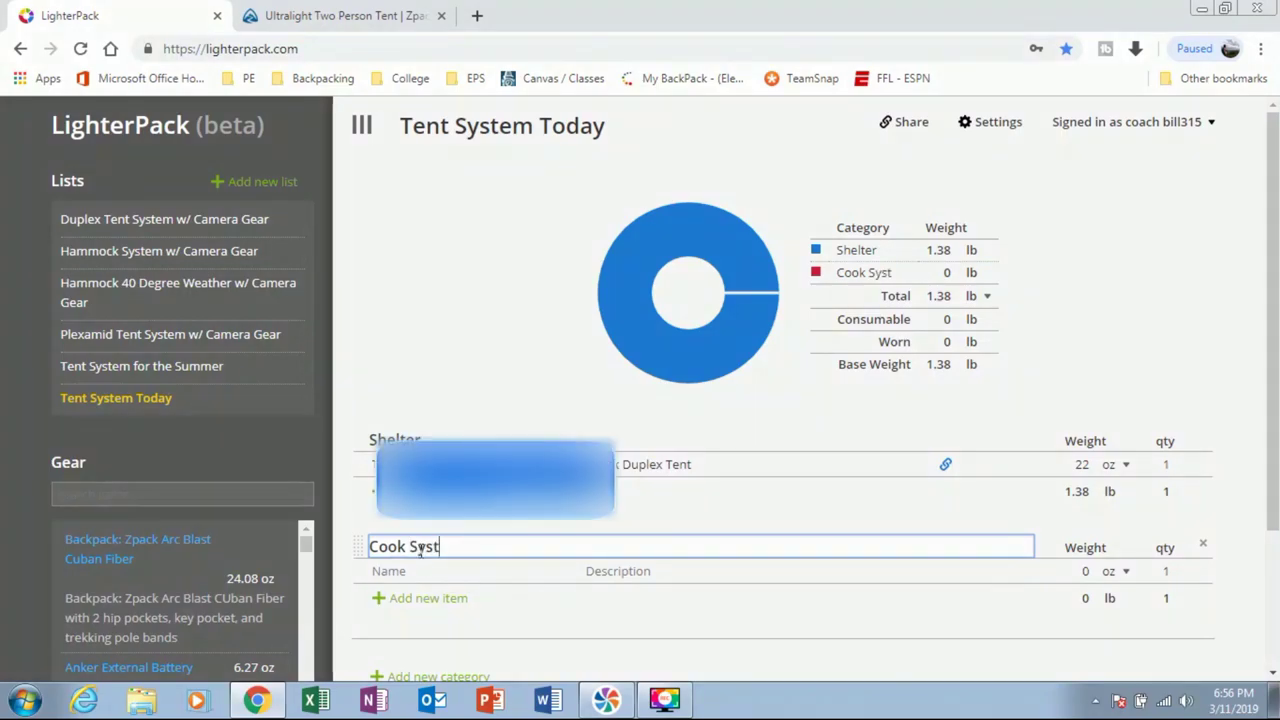
click(390, 598)
text(T)
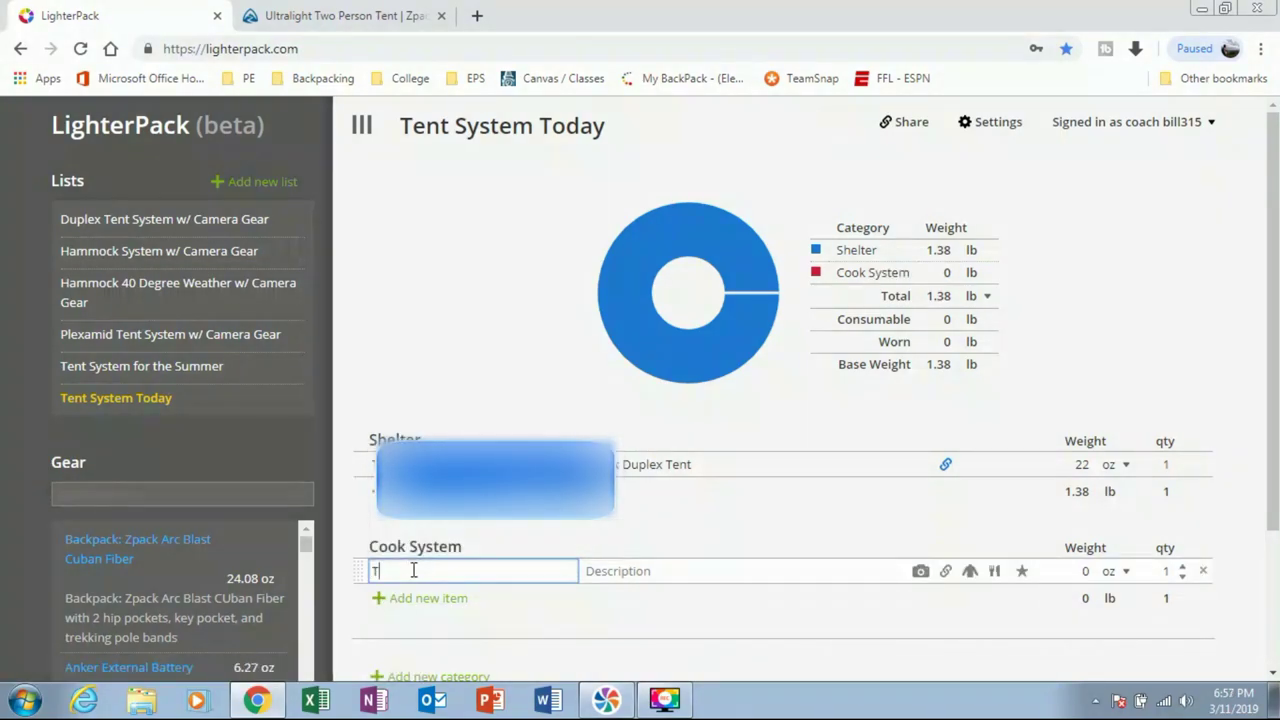
text(OAKs)
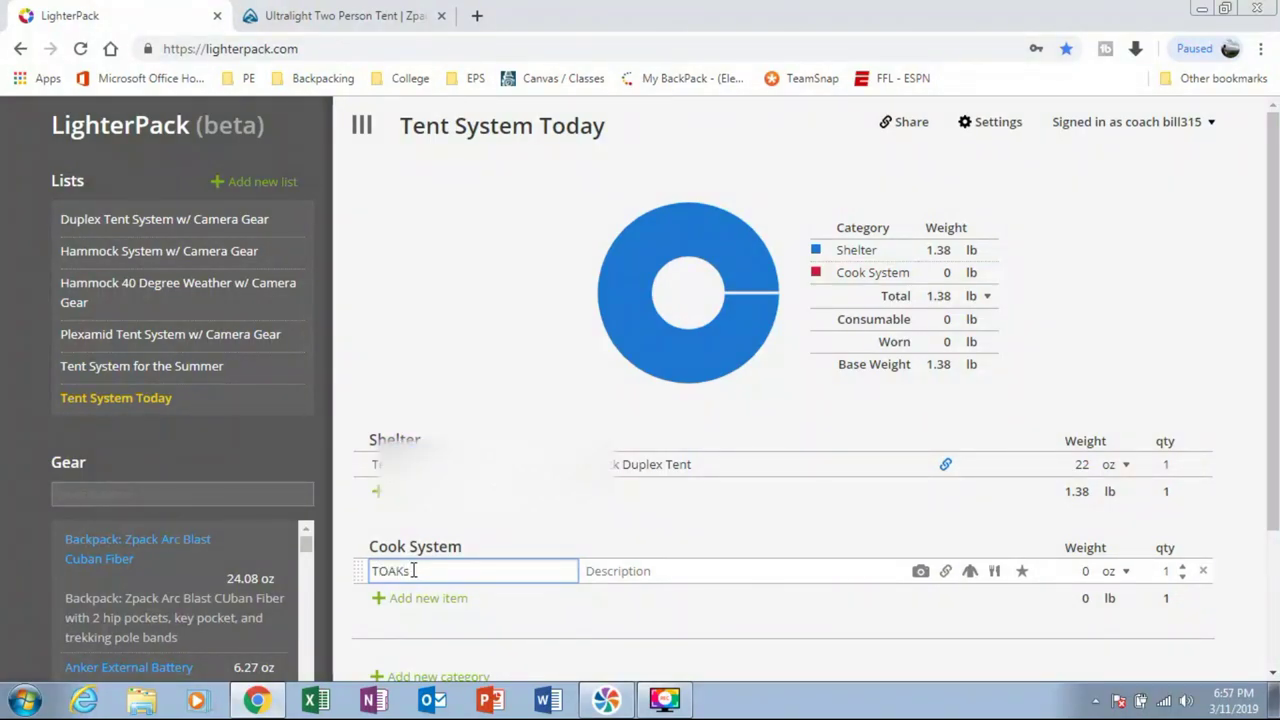
text( Cy)
key(BackSpace)
text(up)
key(Tab)
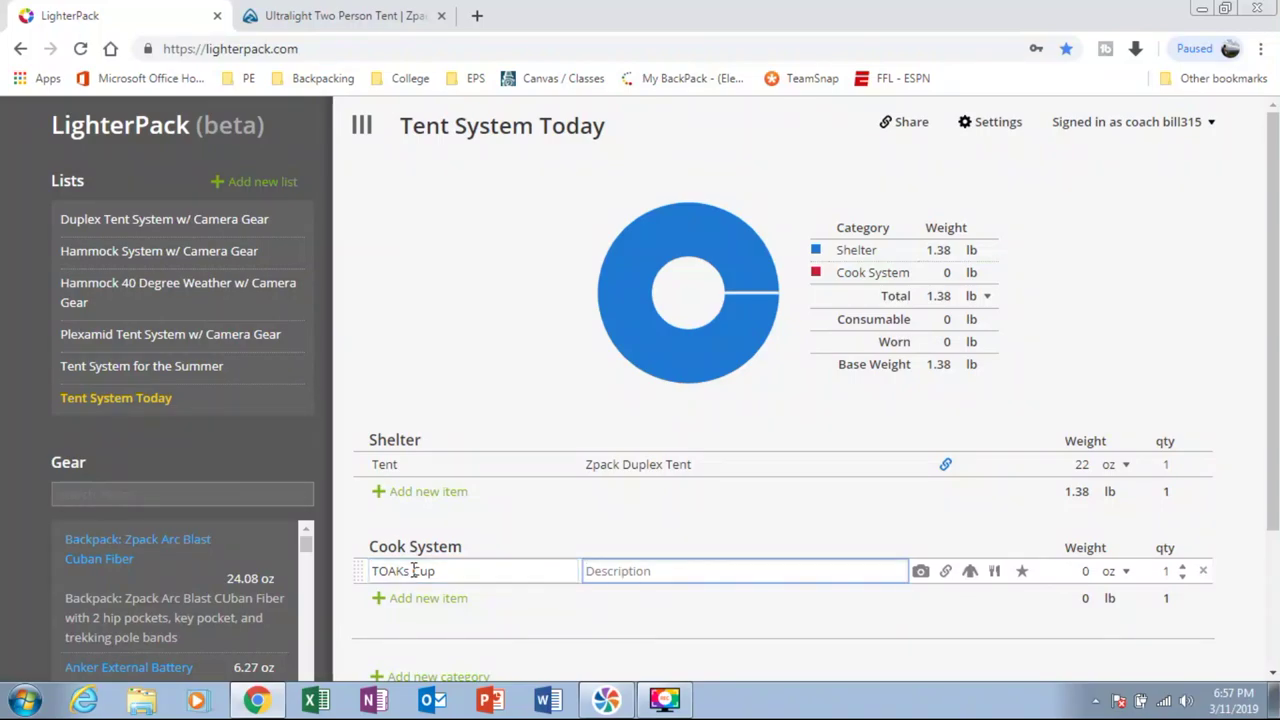
- Set the TOAKs Cup weight to 2.5 oz
click(1075, 572)
text(2.5)
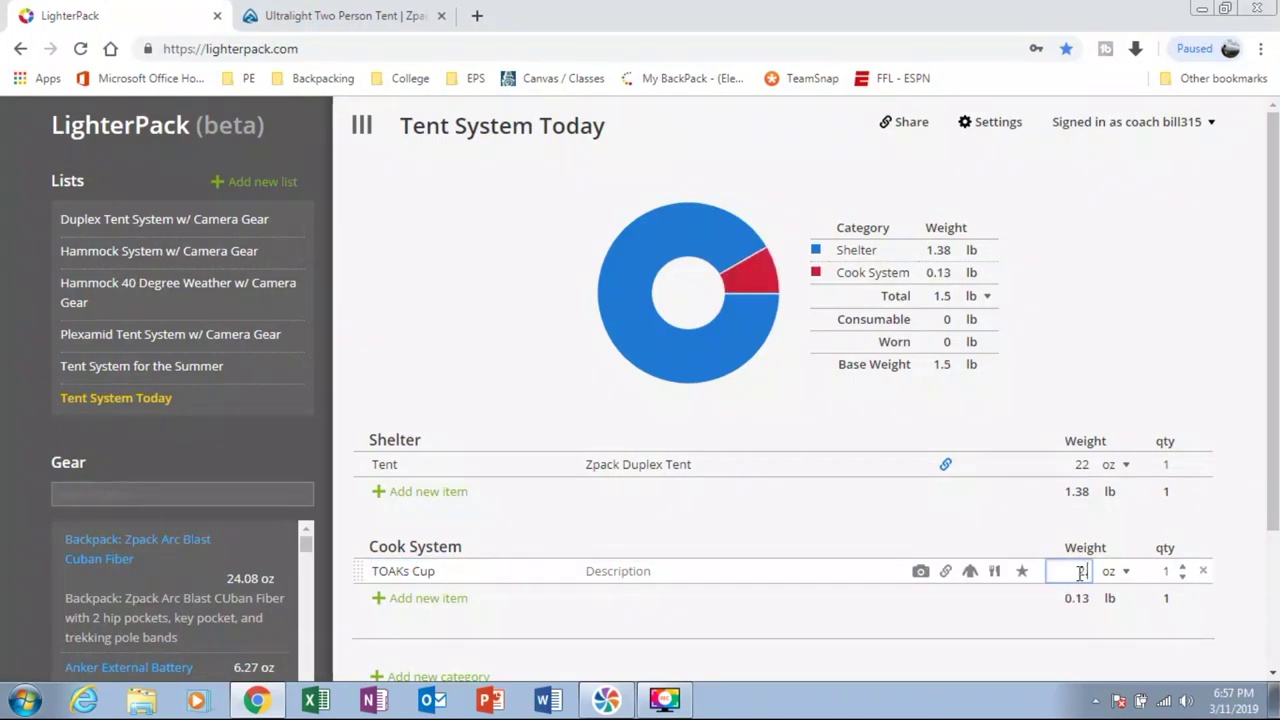
click(984, 540)
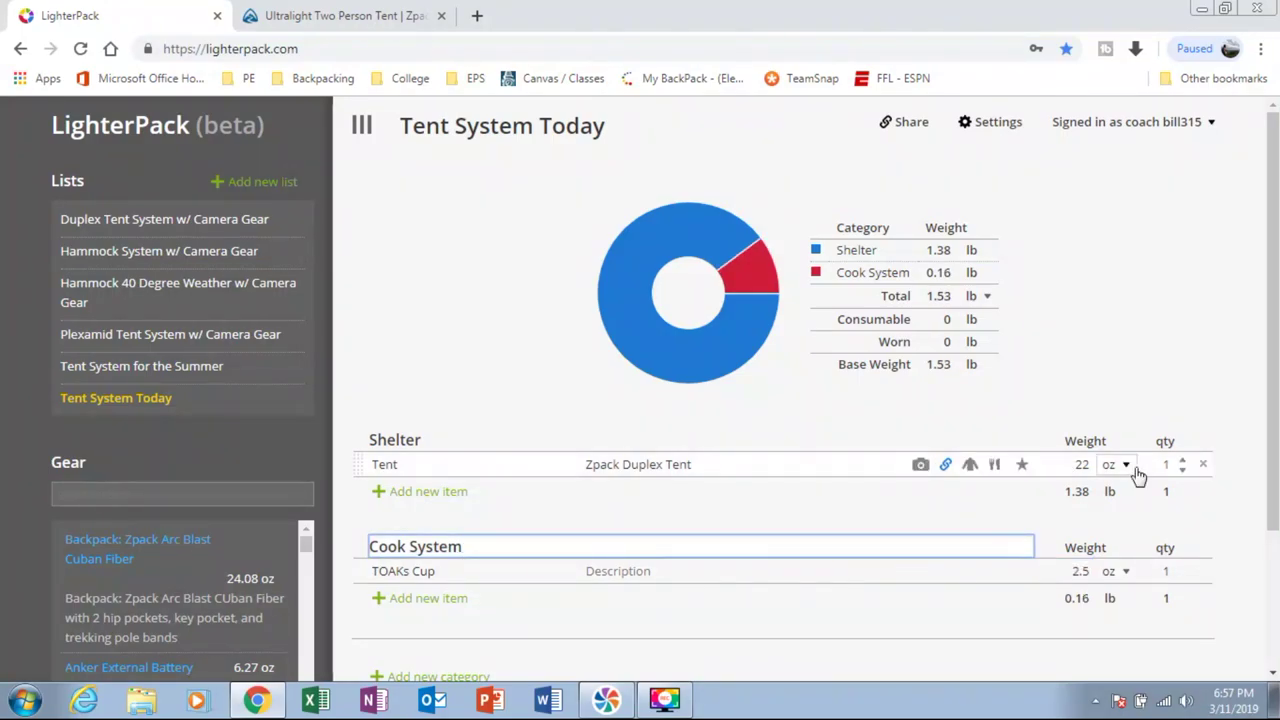
- Add a new category named Clothes
drag(1268, 440, 1276, 508)
click(445, 601)
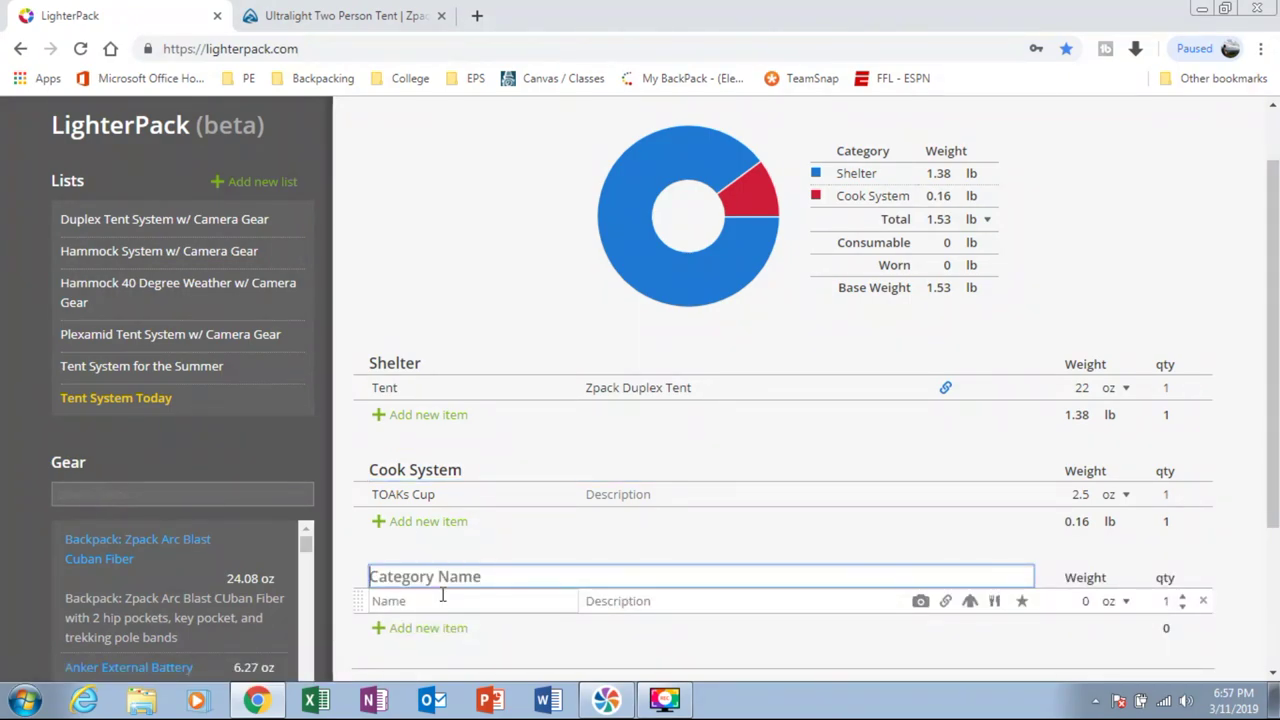
text(Cloth)
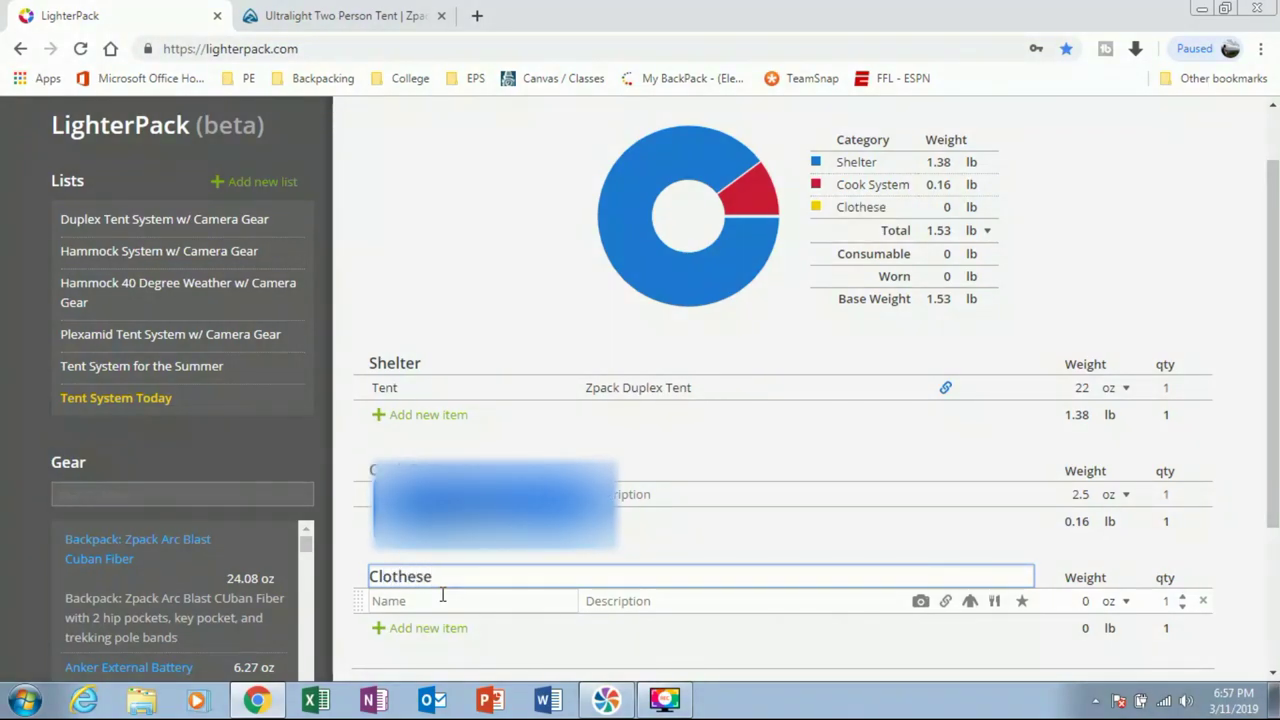
text(ese)
key(BackSpace)
- Add a Hat item to Clothes, described as Nike Hat, weighing 4 oz
click(442, 600)
key(Escape)
text(Hat)
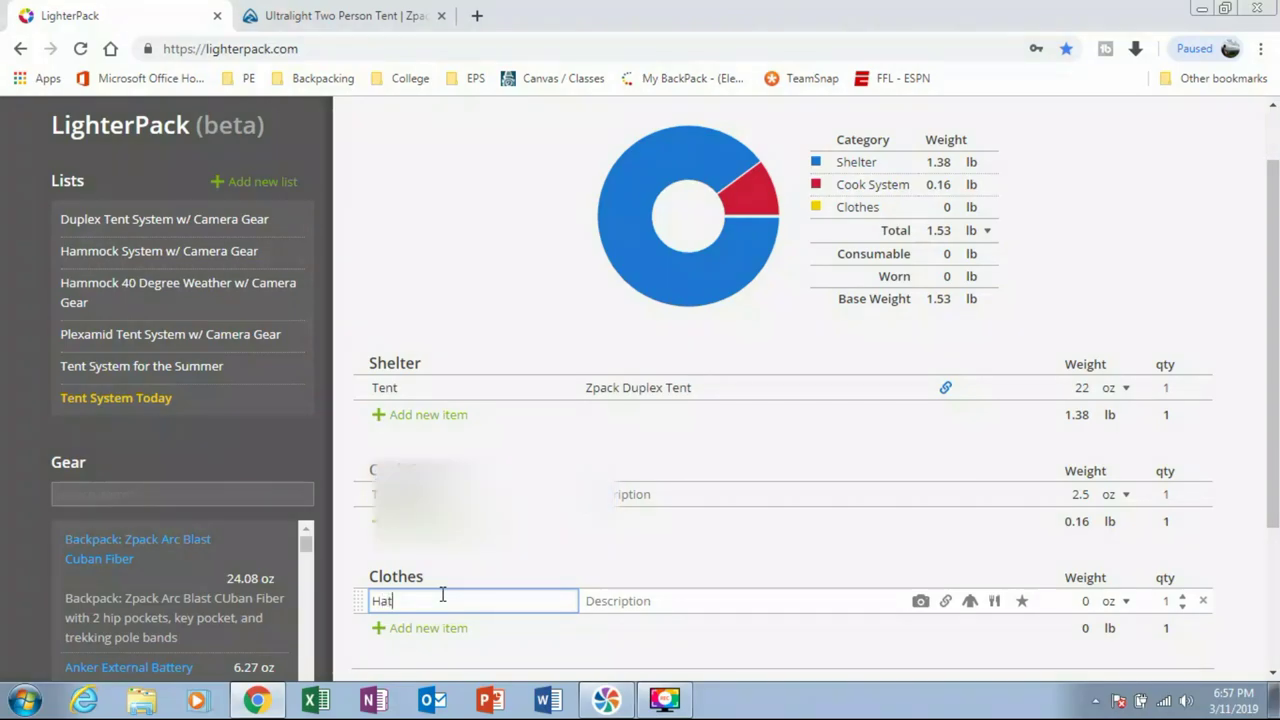
key(Tab)
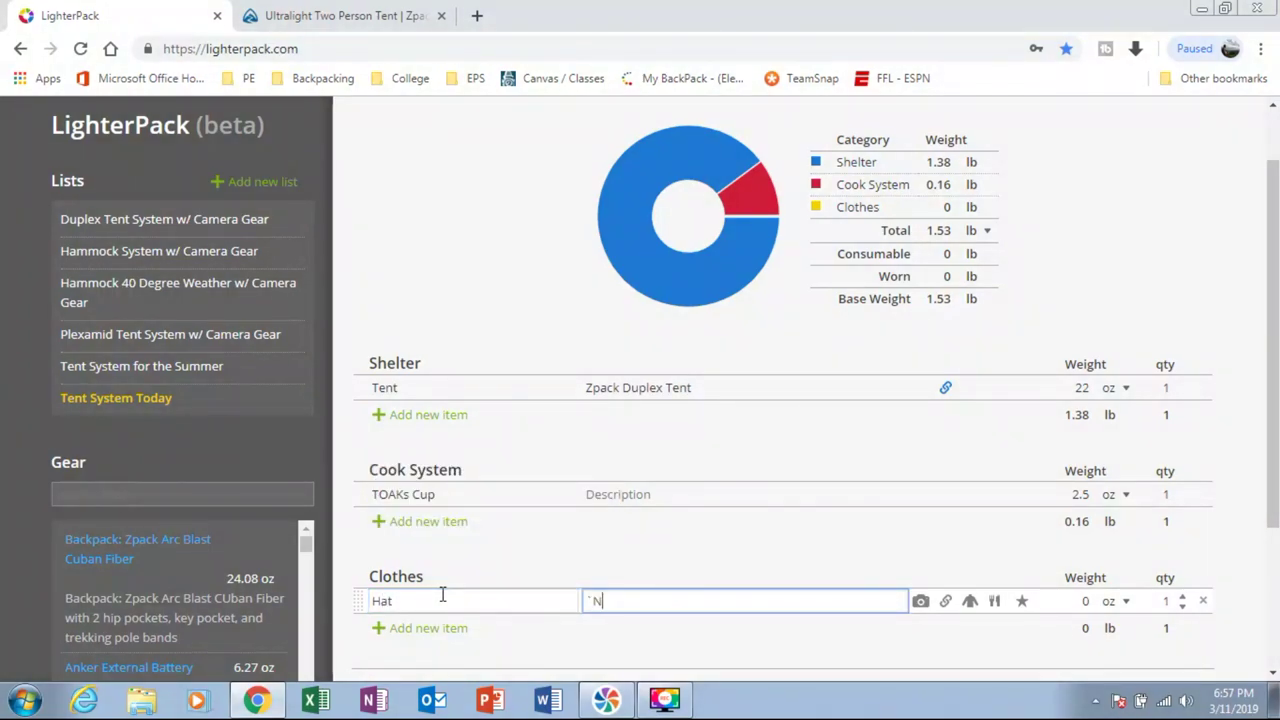
text(`Nike Hat)
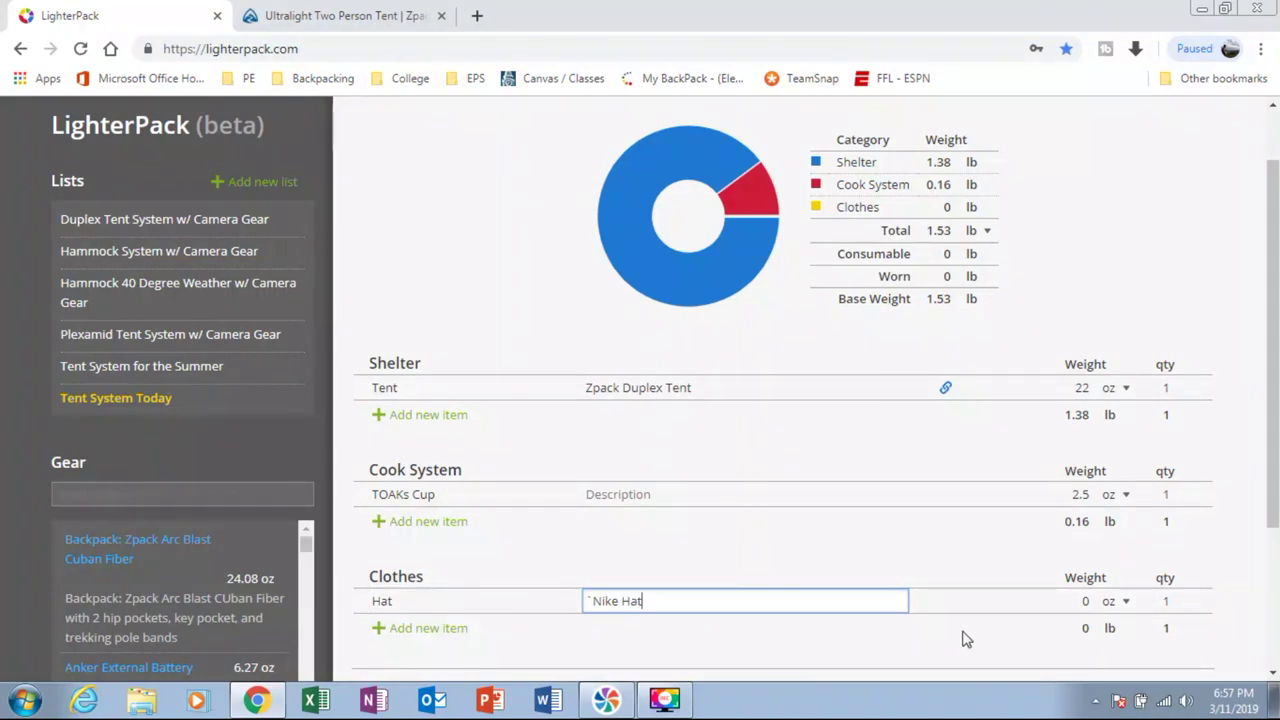
click(1092, 602)
text(4)
click(982, 544)
mouse_move(940, 600)
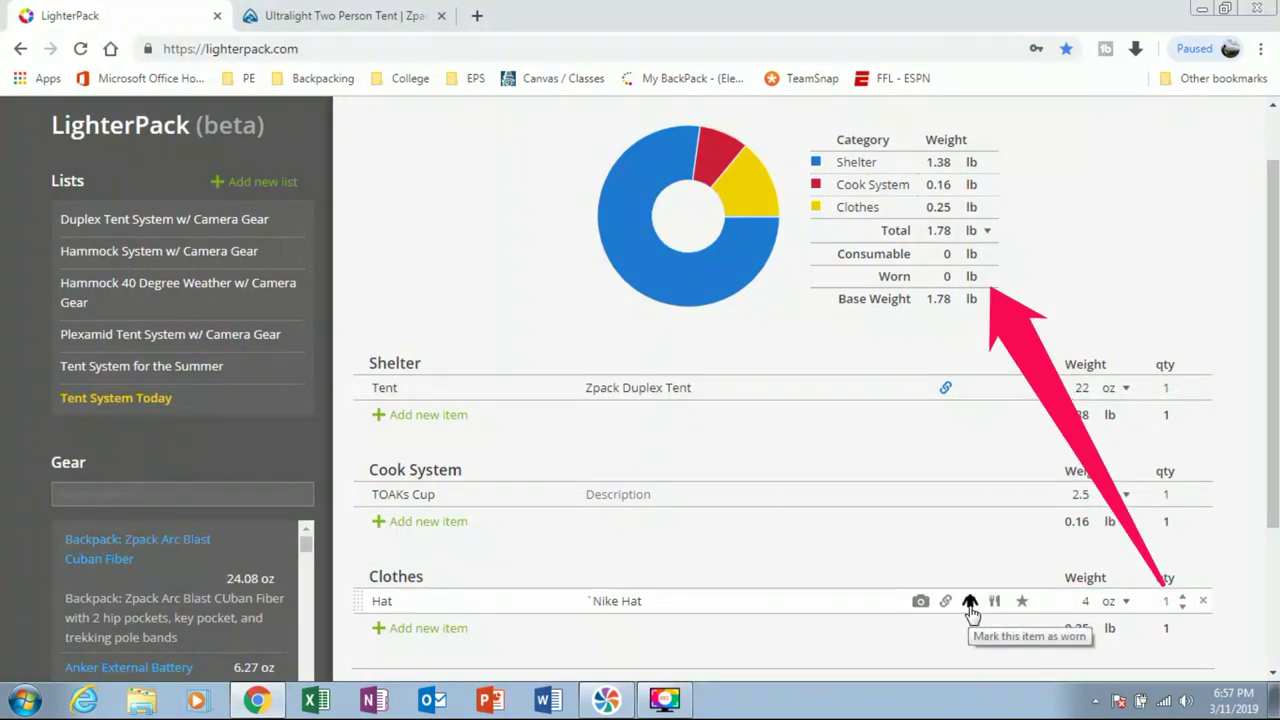
- Mark the Hat as worn, giving 0.25 lb worn weight and a 1.53 lb base weight
click(970, 603)
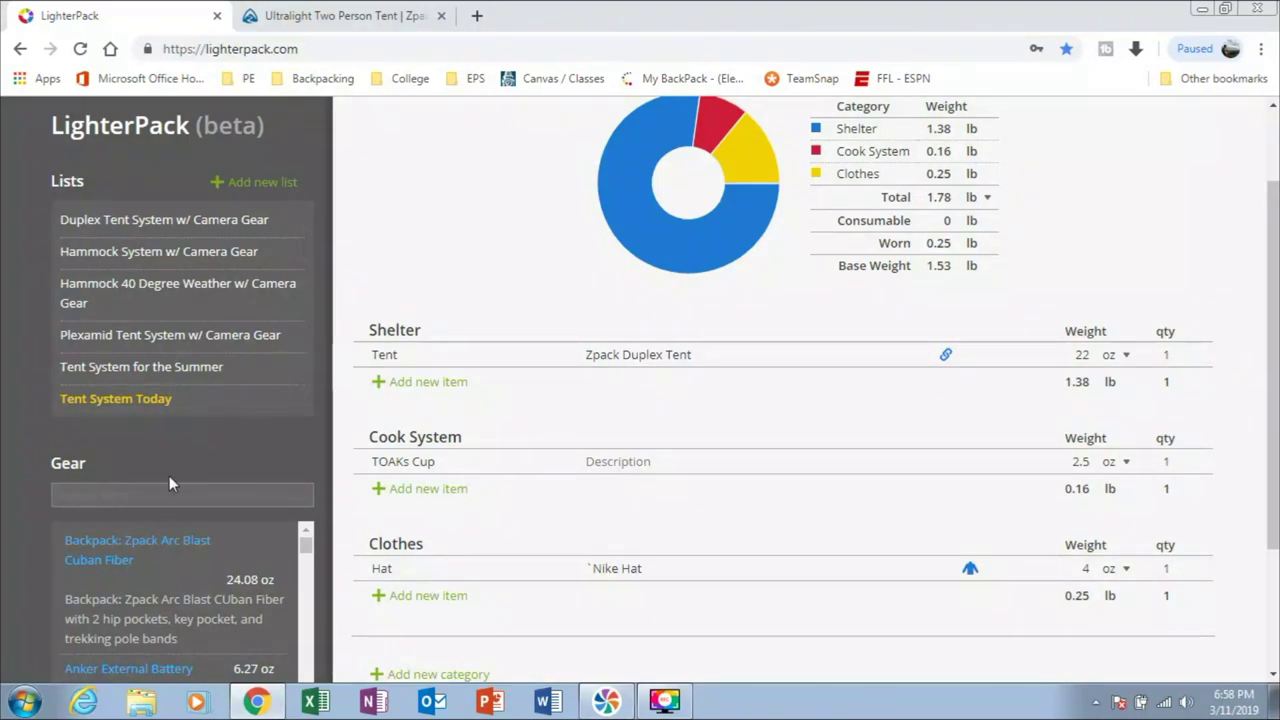
- In Shelter, swap the Zpack Duplex Tent for the saved Plexamid Cuban Fiber tent and add Shepard Hooks stakes
click(144, 496)
text(tent)
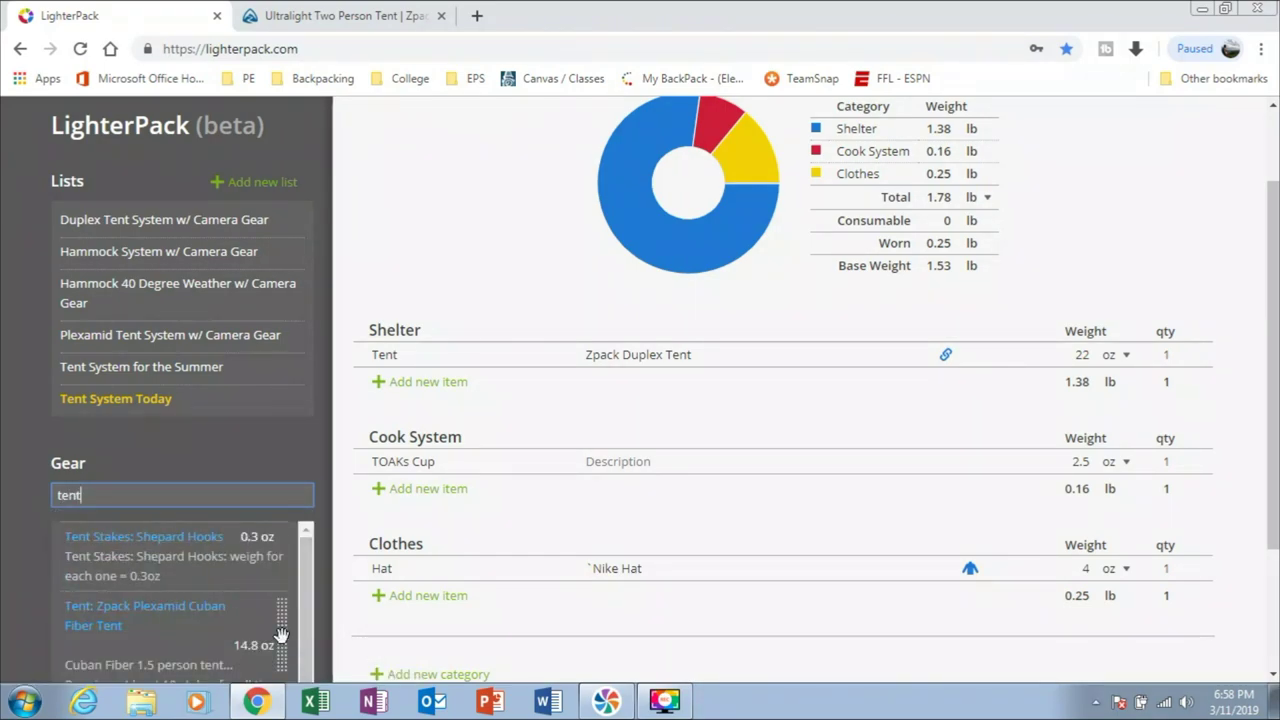
drag(281, 633, 533, 345)
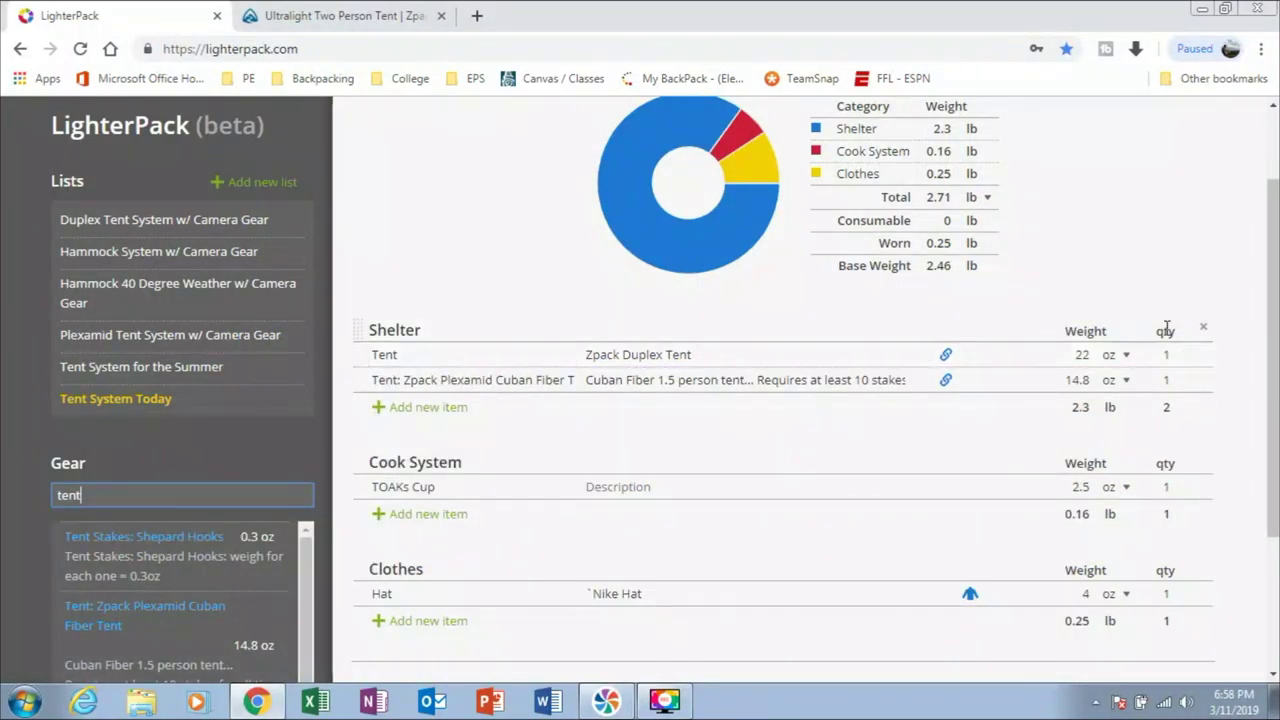
click(1201, 356)
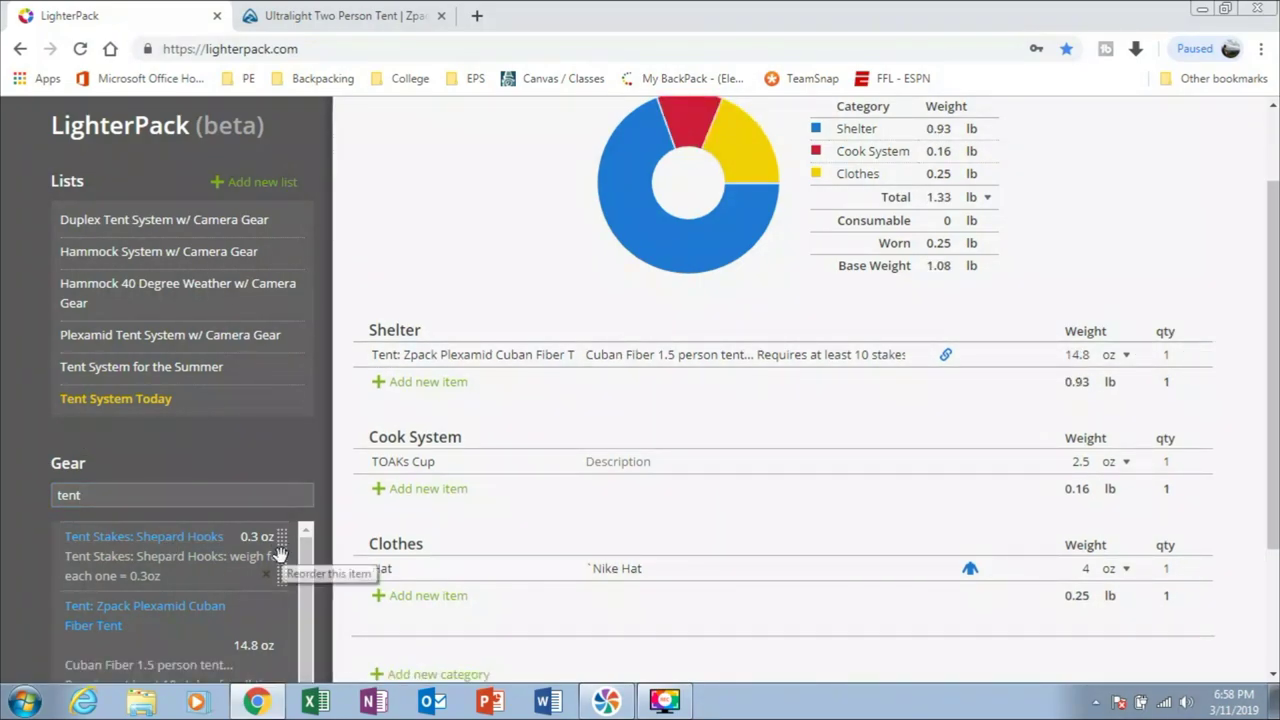
drag(283, 560, 580, 360)
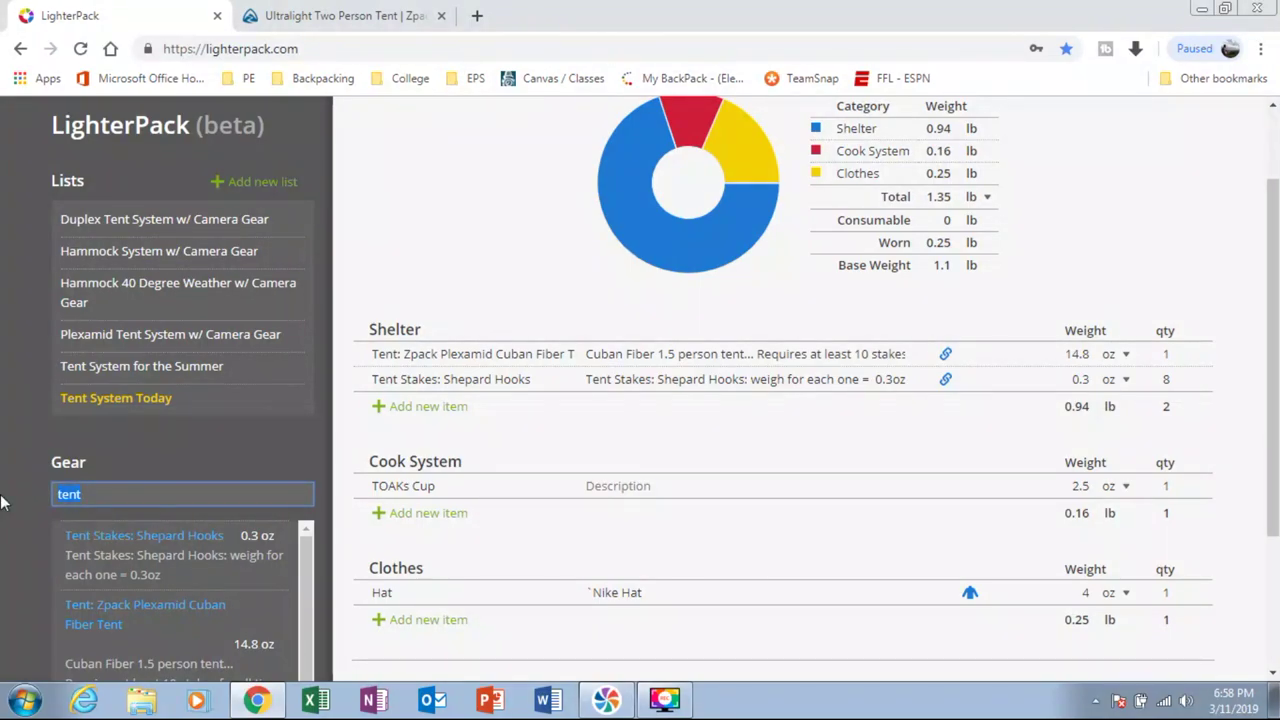
- Add the Big Sky International Oven and Toaks Titanium 550ml pot to Cook System, removing the TOAKs Cup
text(Cook)
click(75, 531)
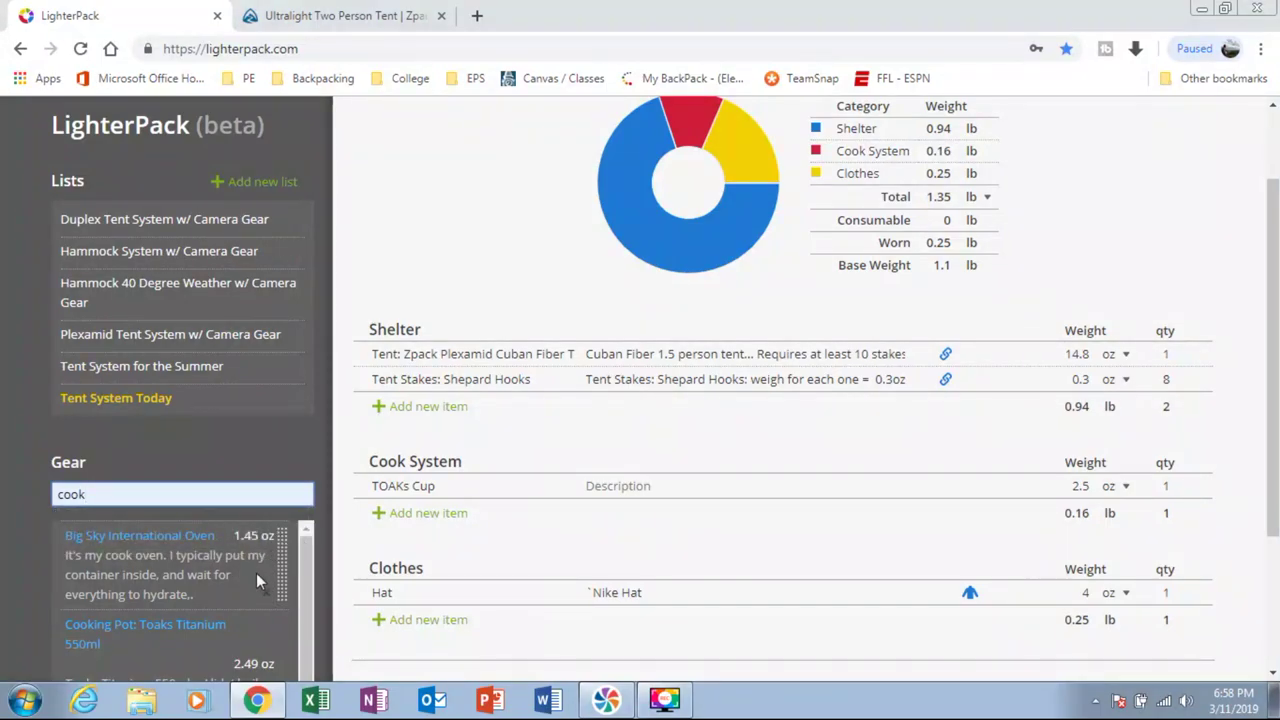
drag(284, 570, 491, 505)
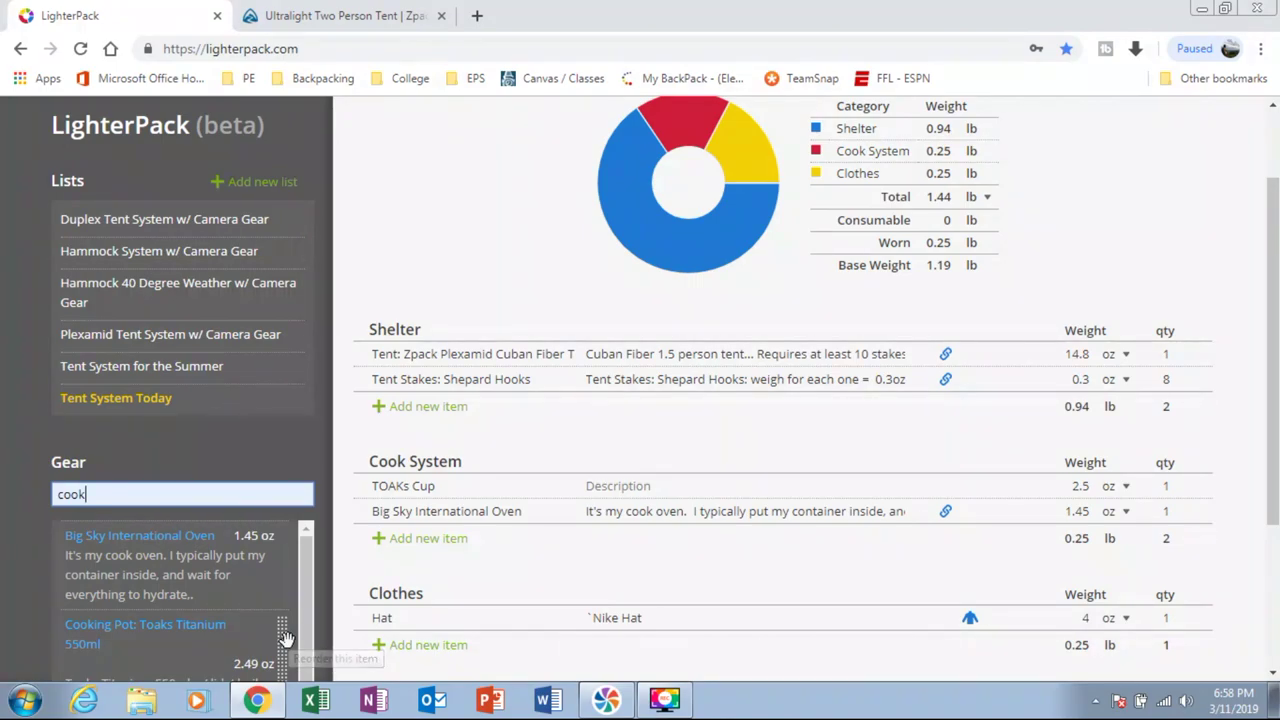
drag(284, 637, 531, 469)
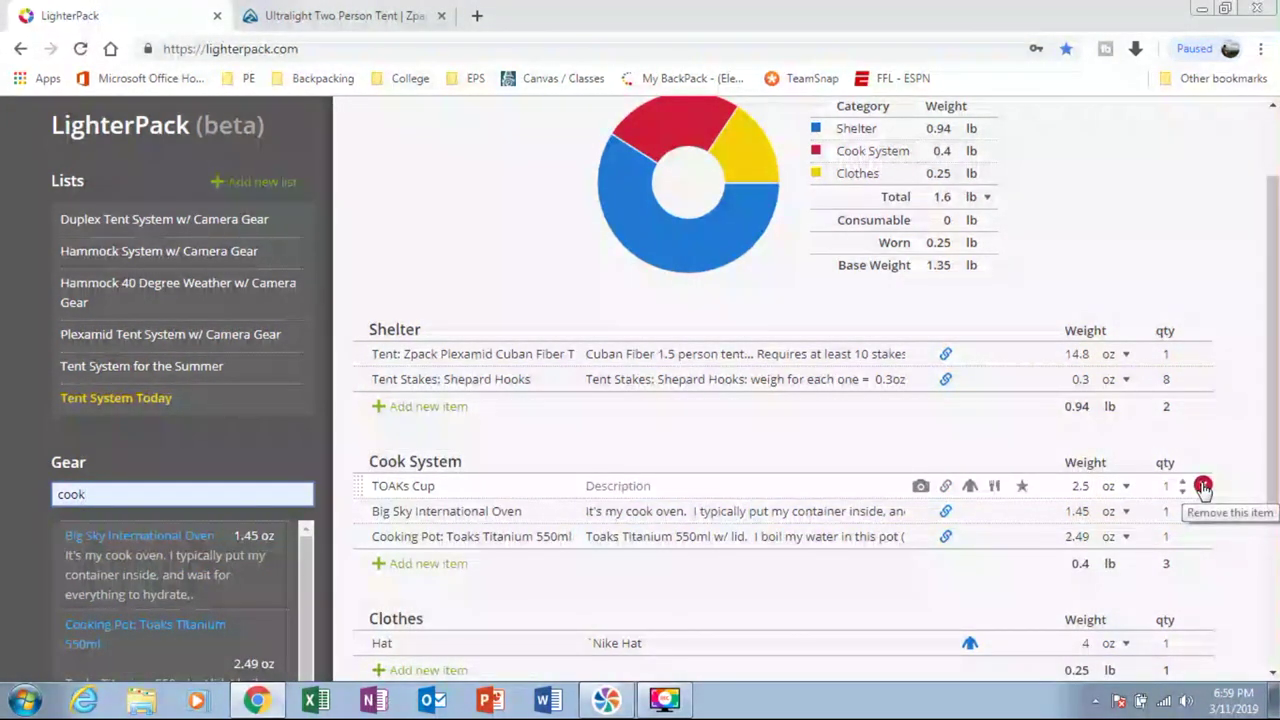
click(1203, 486)
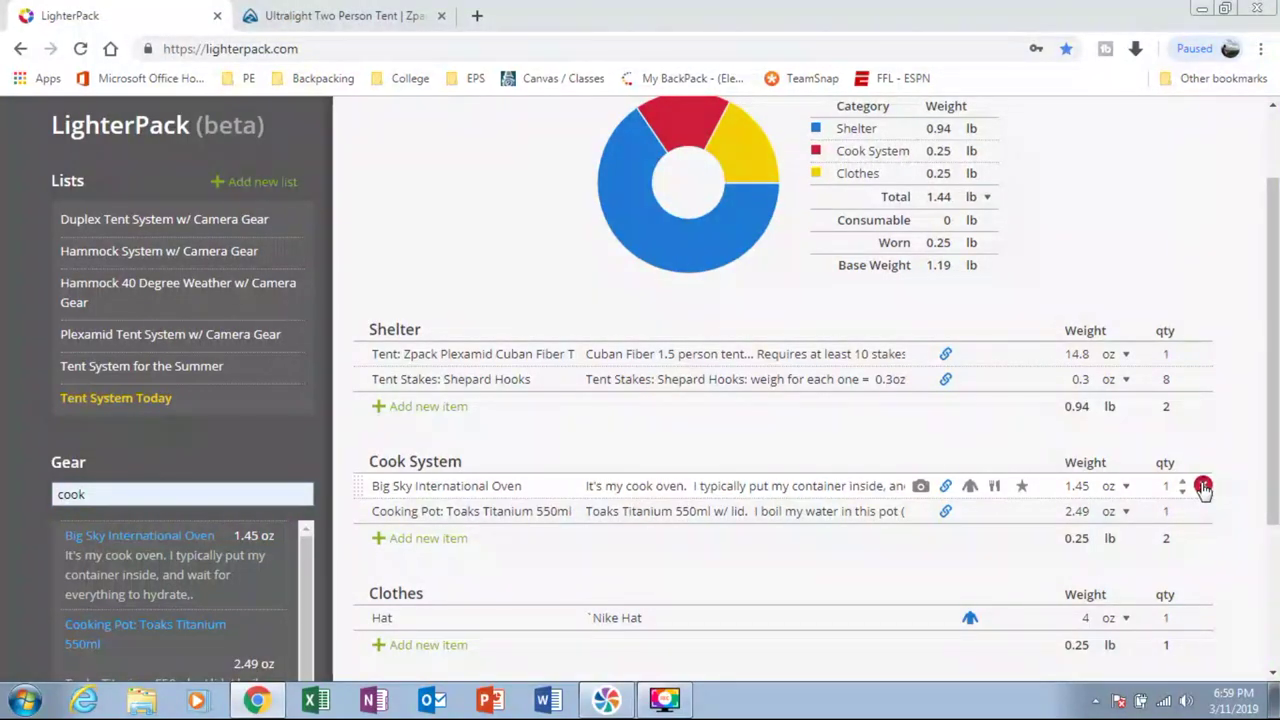
drag(1275, 485, 1276, 512)
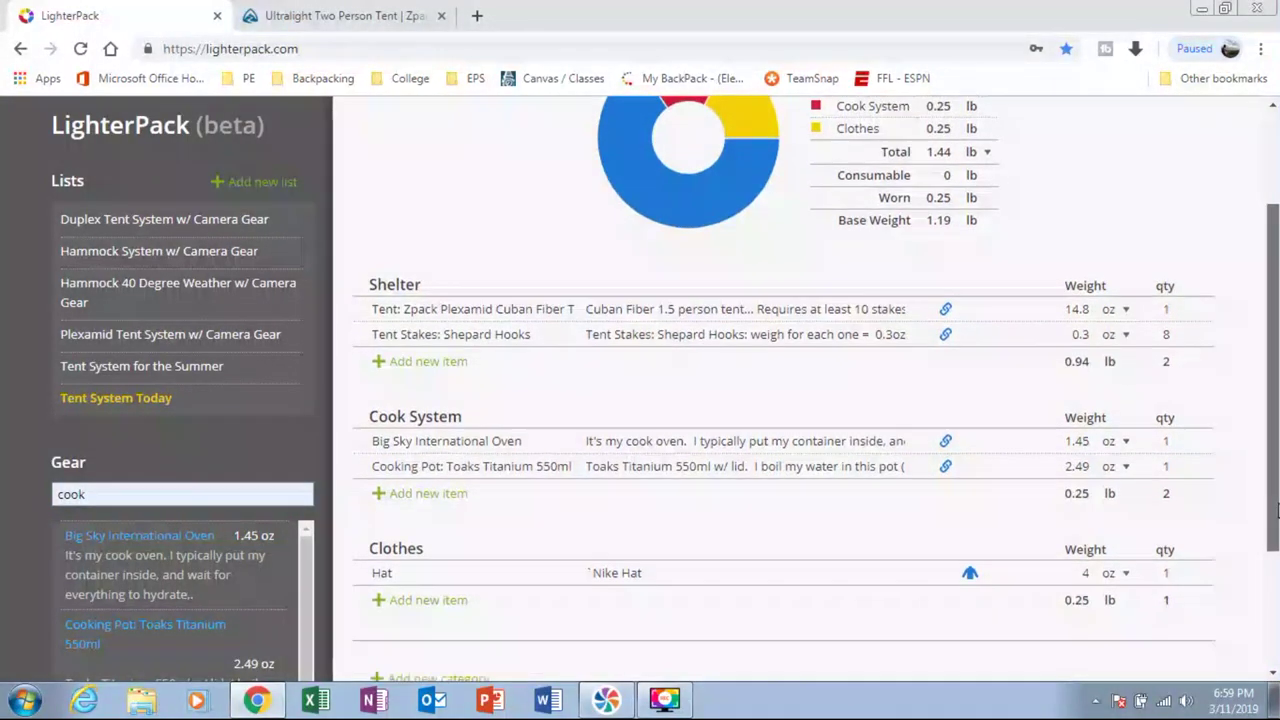
scroll(1276, 512, up, 2)
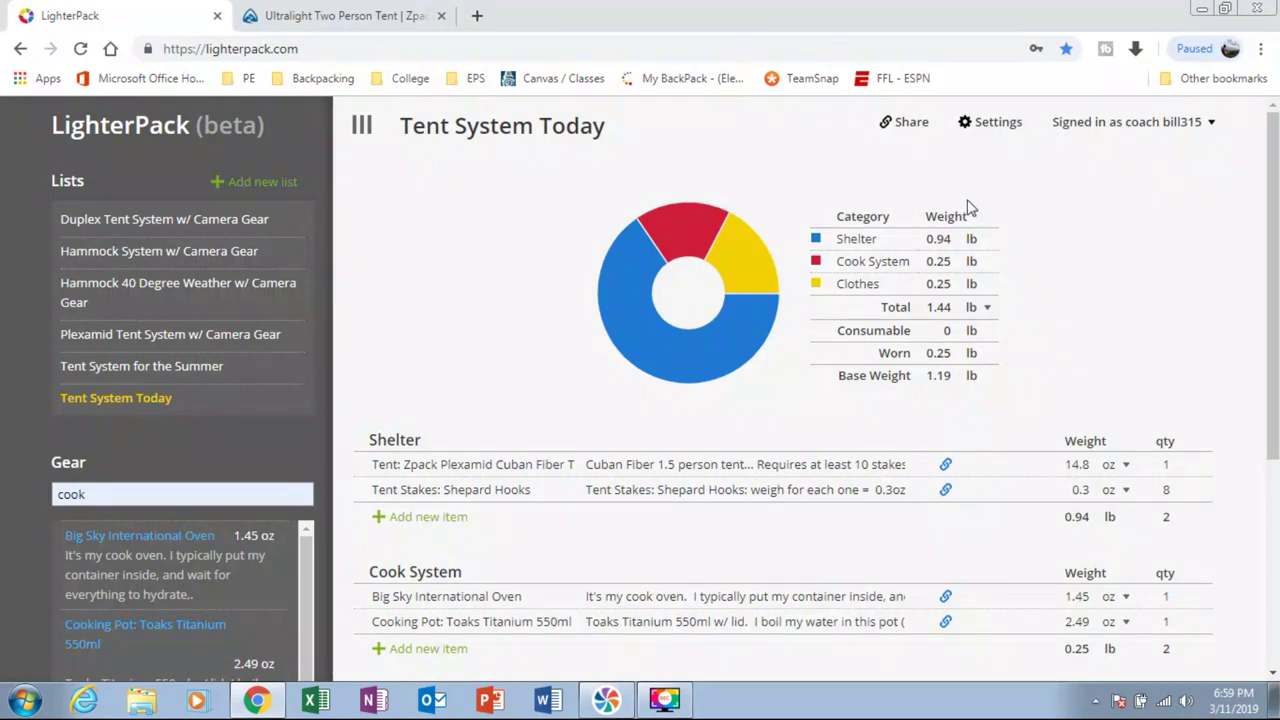
- Load the copied Tent System Today share link in a new browser tab
mouse_move(903, 130)
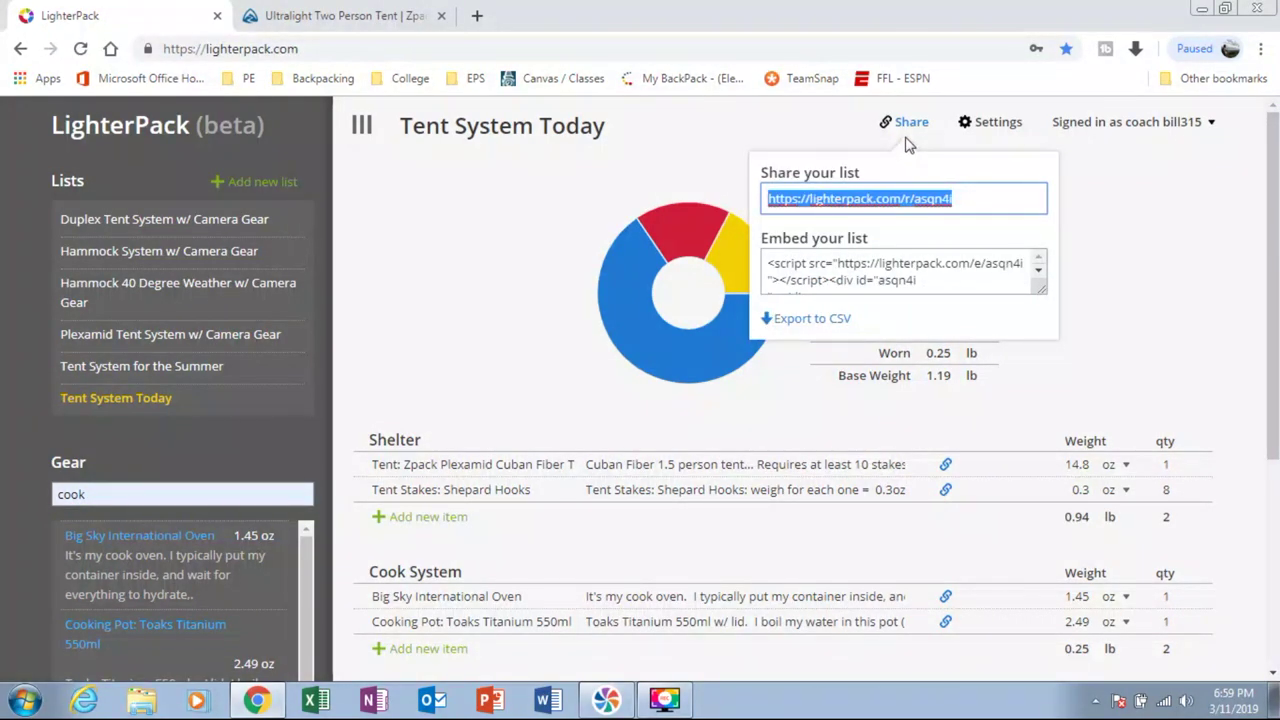
click(479, 16)
text(https://lighterpack.com/r/asqn4i)
key(Return)
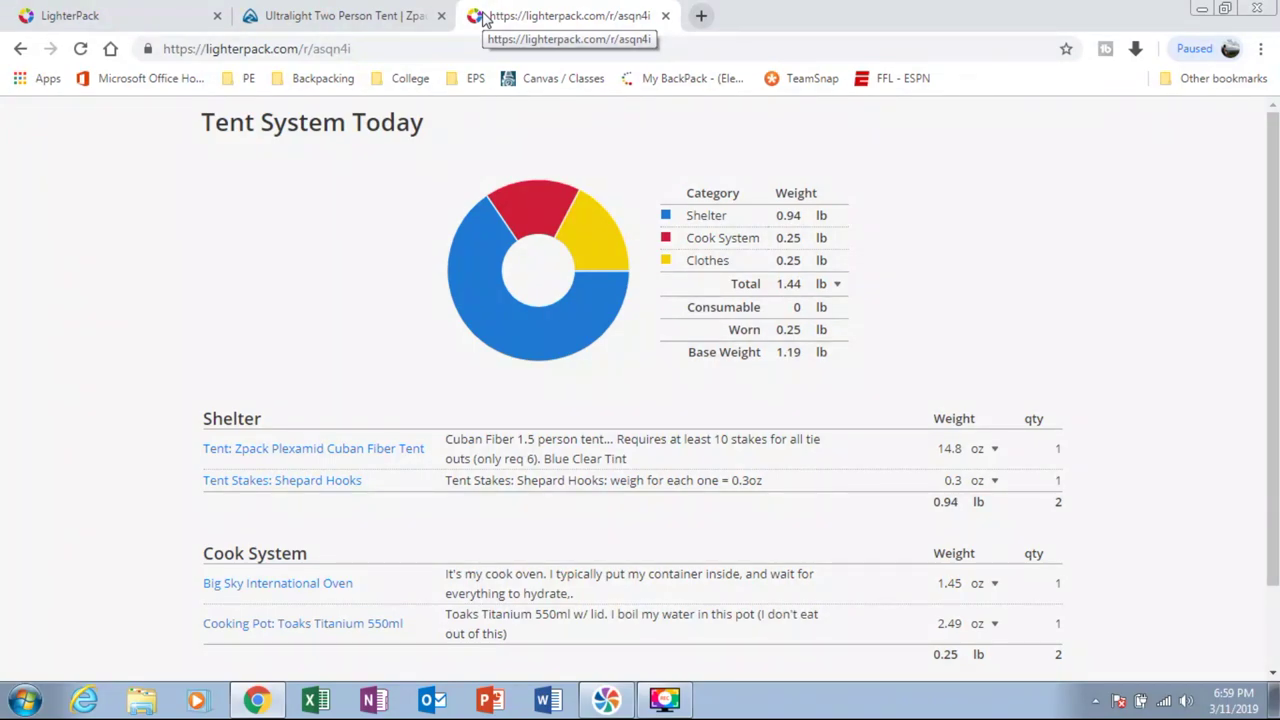
drag(1276, 140, 1276, 174)
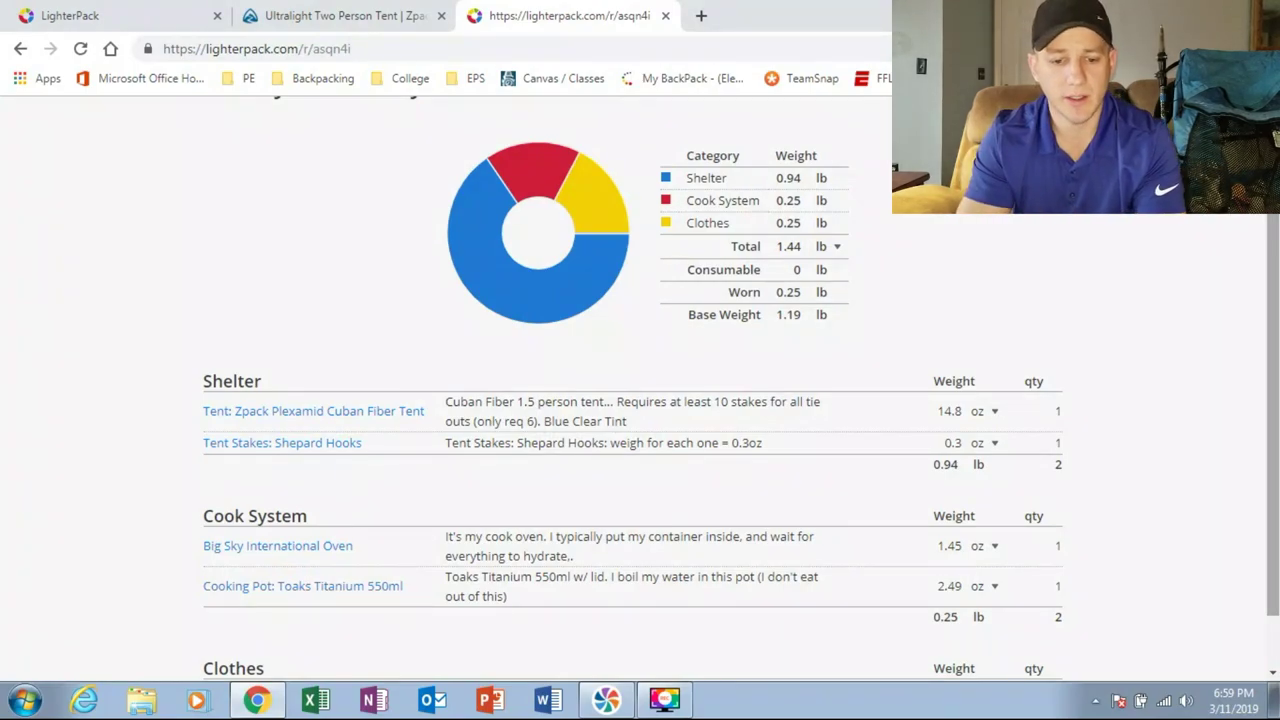